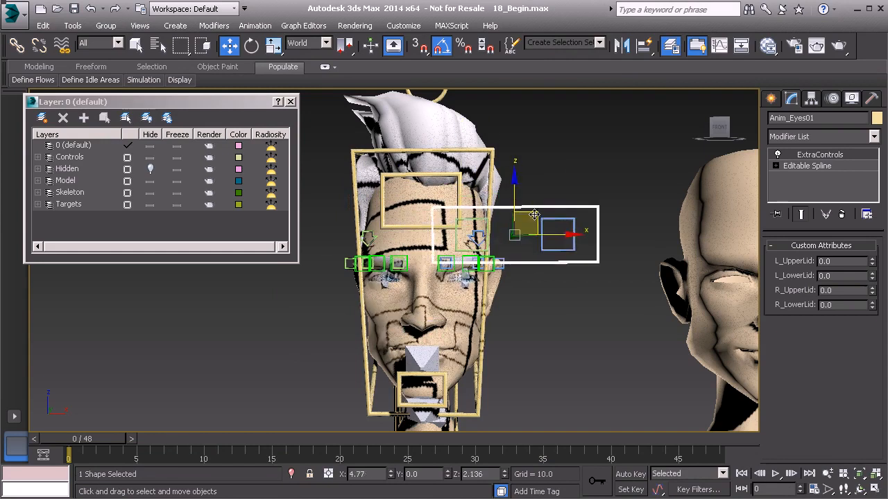
- Reset the eyes control to its zero transform
right_click(576, 155)
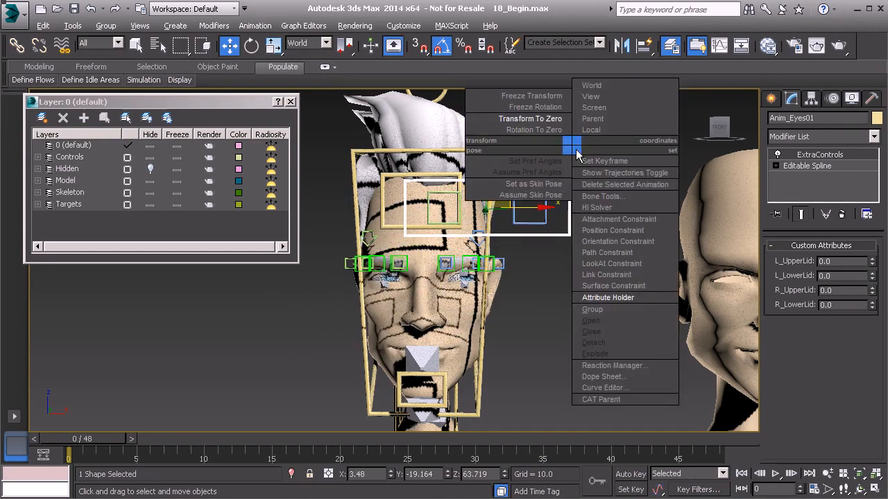
click(533, 120)
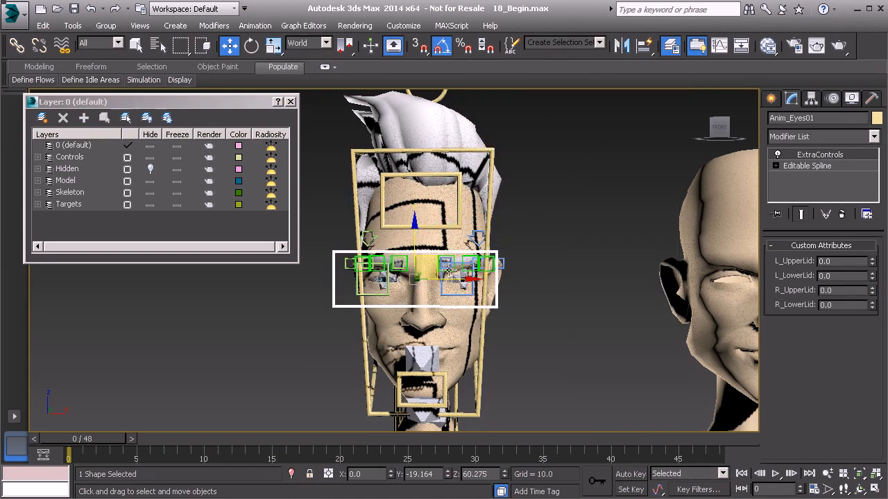
- Try rotating the head control to test how the hair follows, and undo the rotation
alt+middle_drag(487, 286, 555, 299)
alt+middle_drag(589, 256, 489, 205)
click(540, 165)
key(e)
mouse_move(473, 402)
mouse_down()
mouse_move(463, 417)
mouse_move(486, 411)
mouse_move(463, 400)
mouse_up()
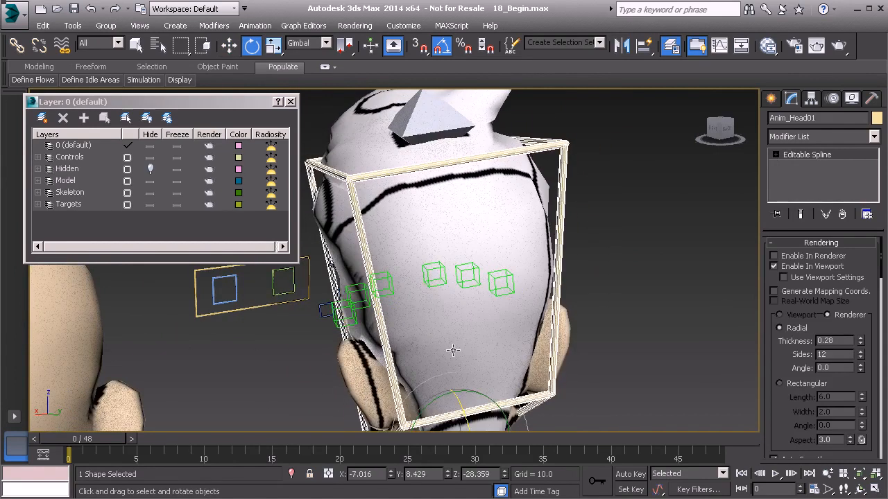
middle_drag(451, 310, 458, 339)
key(ctrl+z)
- Rotate the upper jaw control to -40 degrees about X to test the hair deformation
click(343, 285)
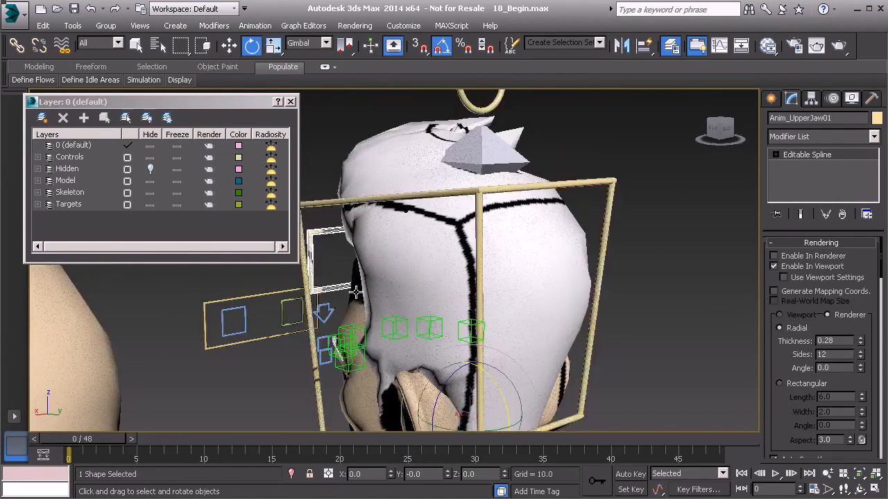
middle_drag(415, 375, 389, 247)
drag(463, 236, 477, 263)
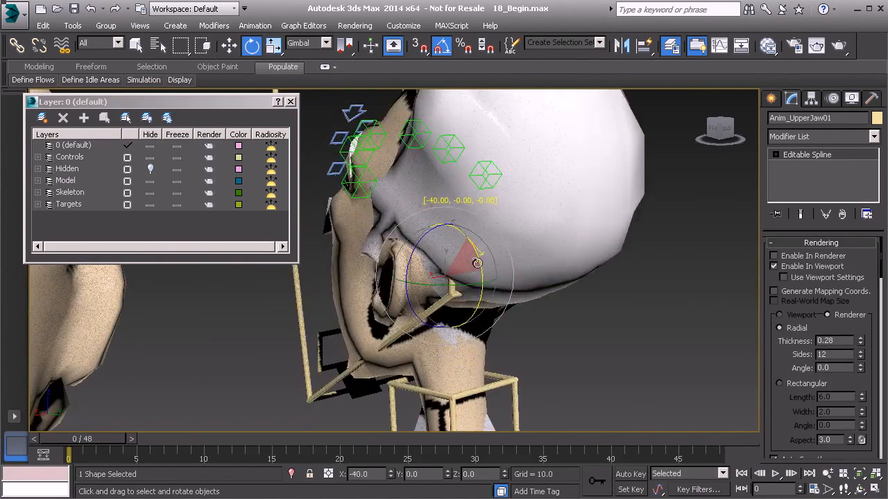
- Set the Face Limit of the singer_hair Skin Wrap modifier to 0.0
alt+middle_drag(584, 281, 433, 259)
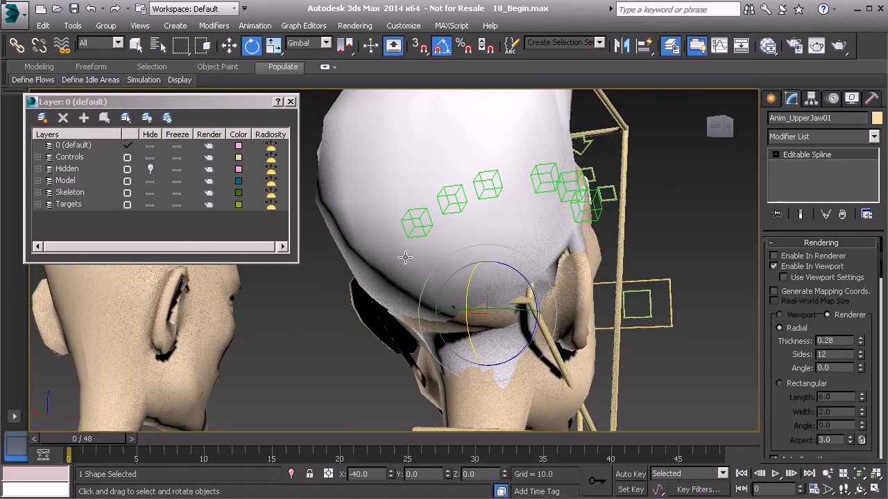
alt+middle_drag(451, 293, 412, 258)
click(381, 210)
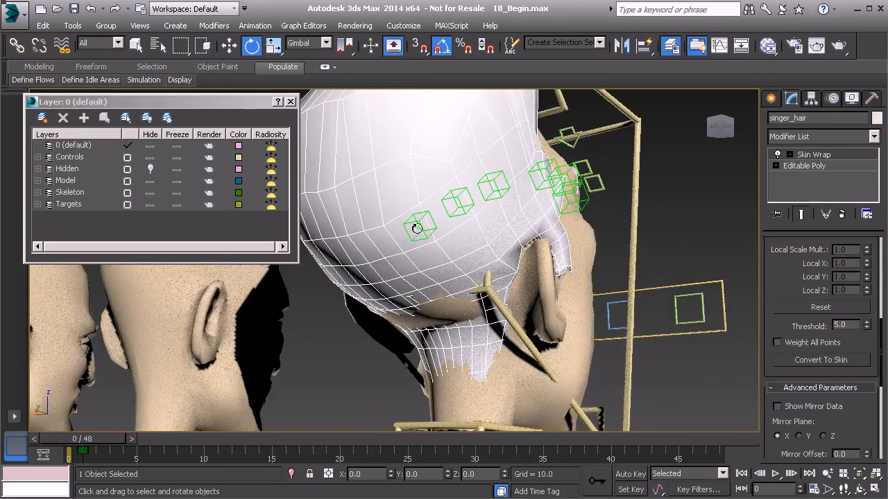
scroll(772, 295, up, 5)
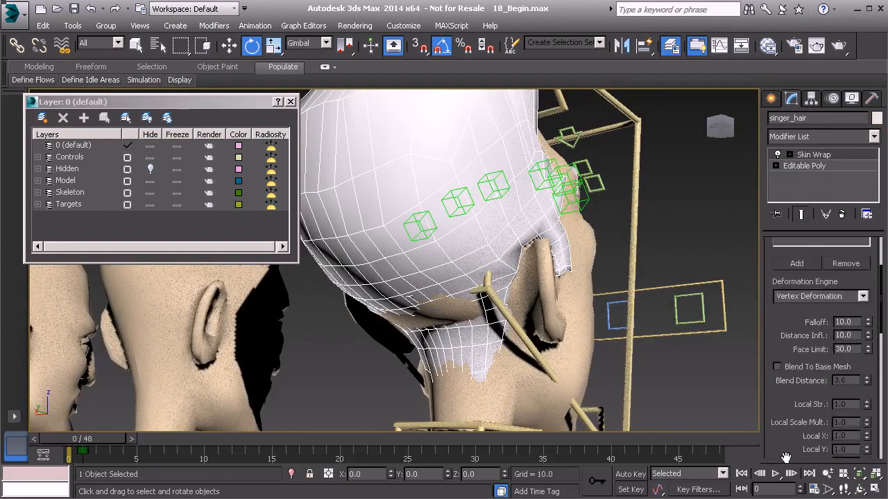
scroll(832, 352, down, 2)
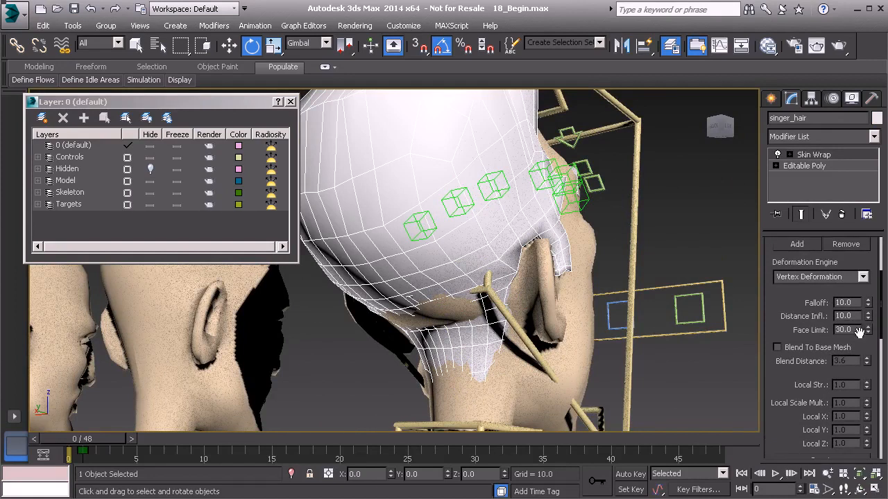
drag(867, 332, 869, 355)
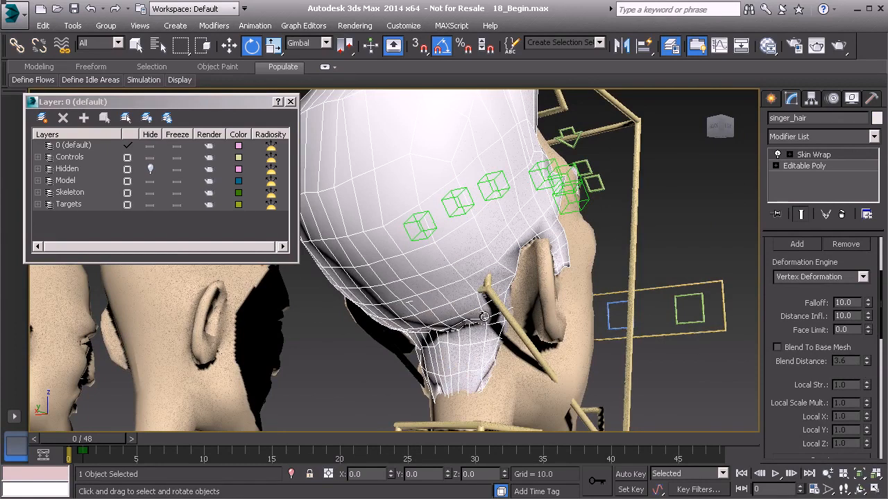
mouse_move(488, 314)
alt+middle_down()
mouse_move(475, 328)
mouse_move(485, 327)
alt+middle_up()
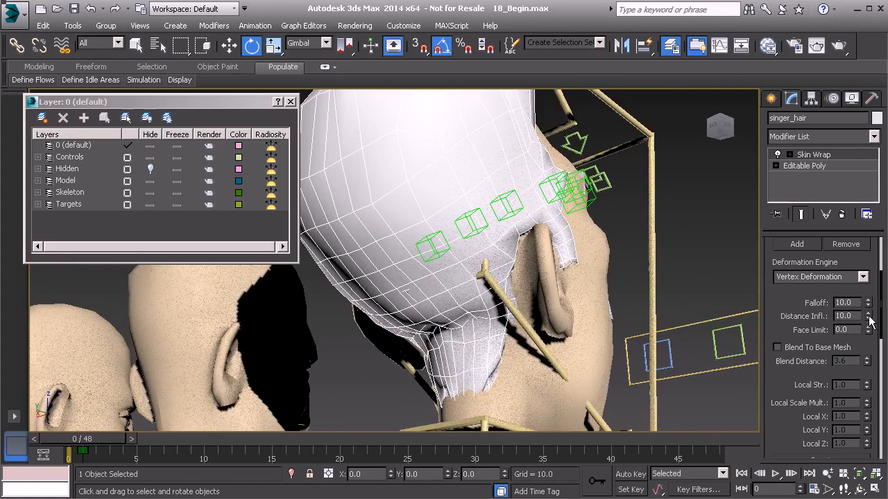
- Set the Distance Influence of the hair's Skin Wrap modifier to 2.5
drag(867, 323, 861, 370)
alt+middle_drag(638, 264, 593, 229)
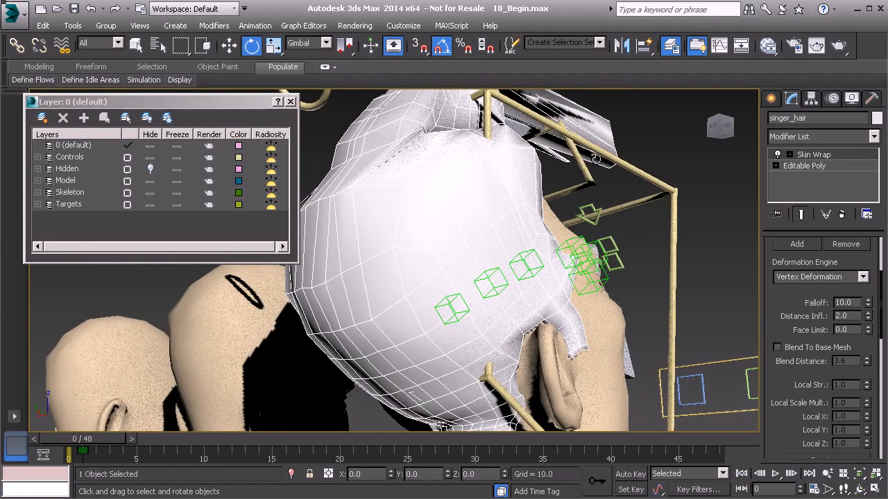
drag(871, 317, 867, 307)
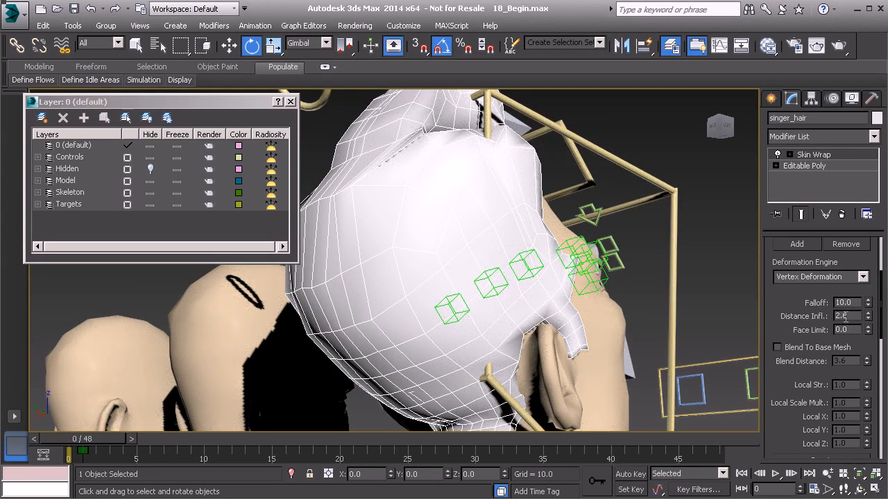
text(2.5)
key(Return)
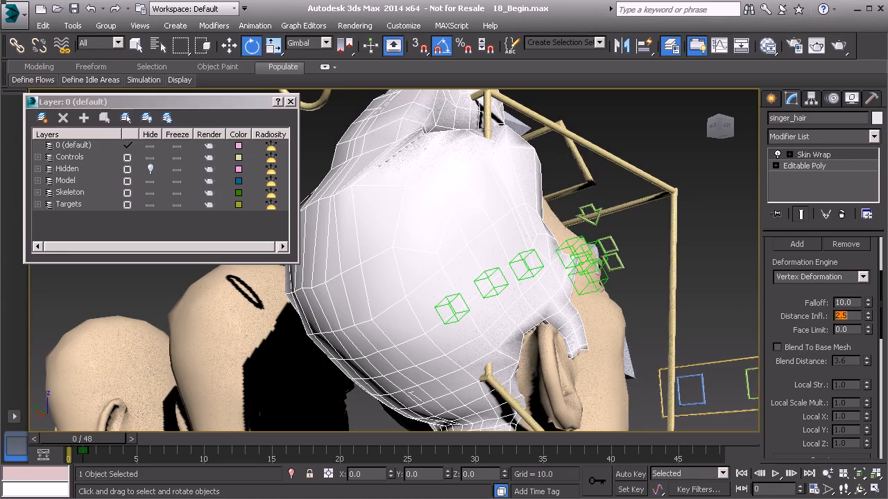
- Reset the upper jaw control to its zero transform
alt+middle_drag(527, 259, 580, 215)
click(626, 140)
alt+middle_drag(570, 310, 593, 239)
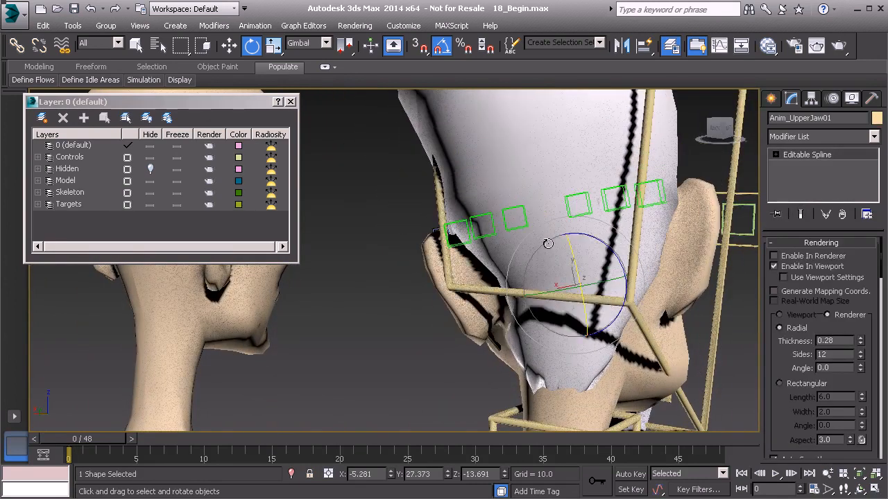
alt+right_click(392, 217)
click(363, 188)
- Try scaling the neck control to test the head deformation, and undo the scaling
middle_drag(602, 270, 436, 337)
click(412, 337)
scroll(515, 301, down, 3)
alt+middle_drag(547, 355, 489, 344)
key(r)
drag(474, 390, 486, 411)
key(ctrl+z)
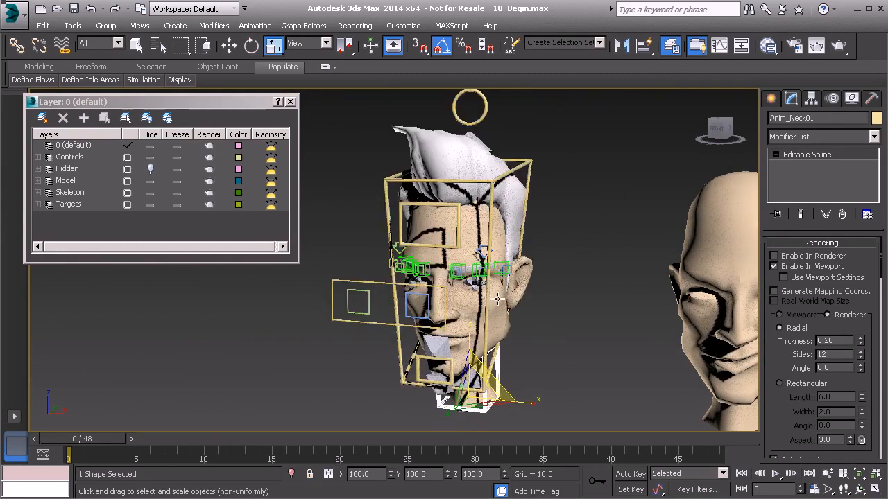
- Convert the singer_hair Skin Wrap to a Skin modifier and remove the Skin Wrap from its stack
click(462, 158)
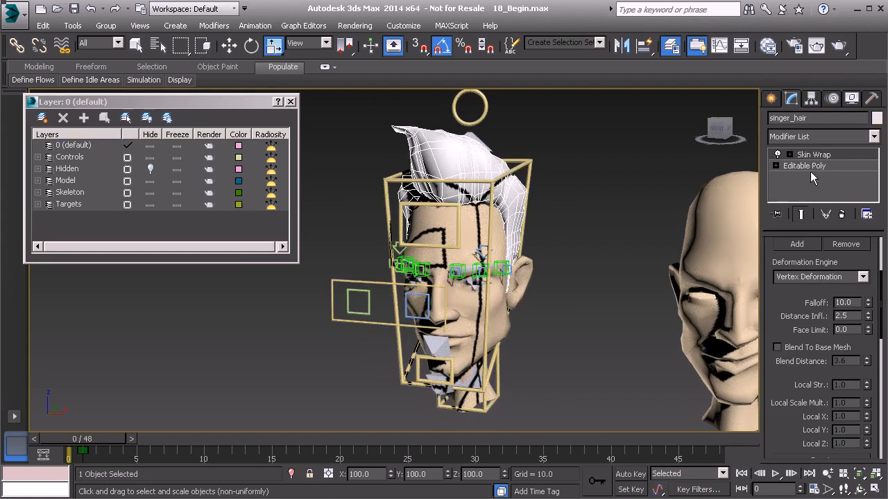
drag(771, 303, 781, 226)
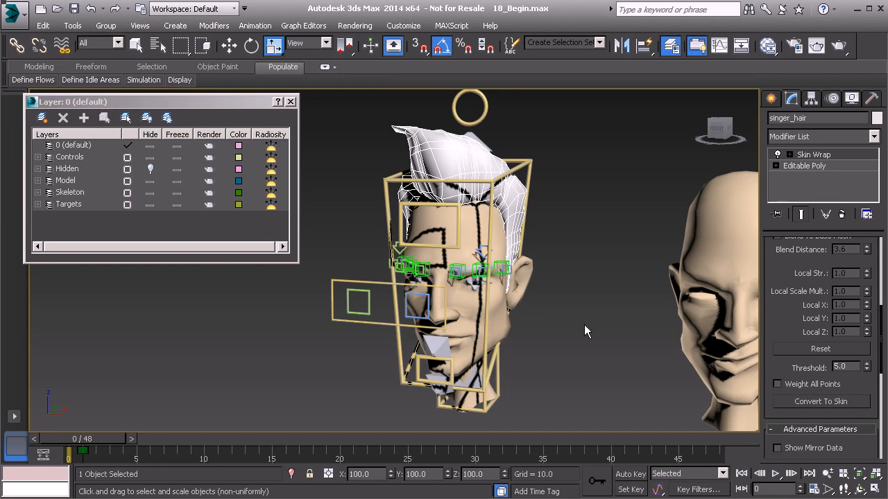
click(824, 402)
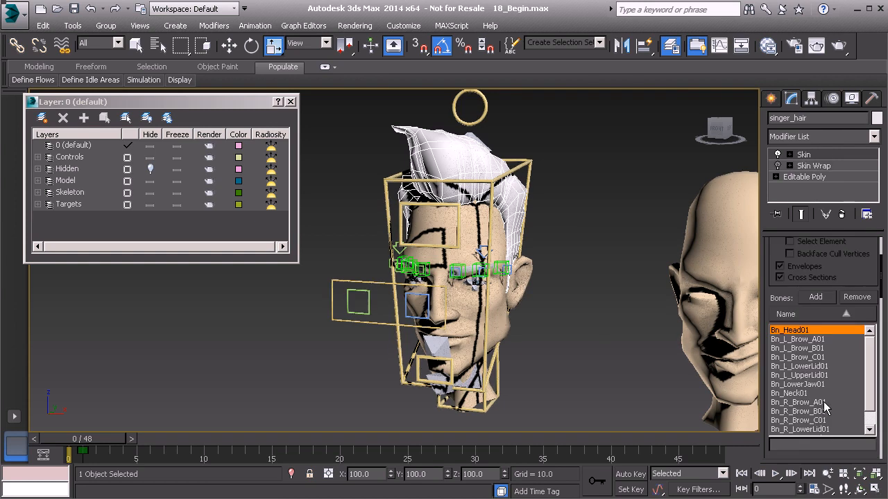
click(825, 167)
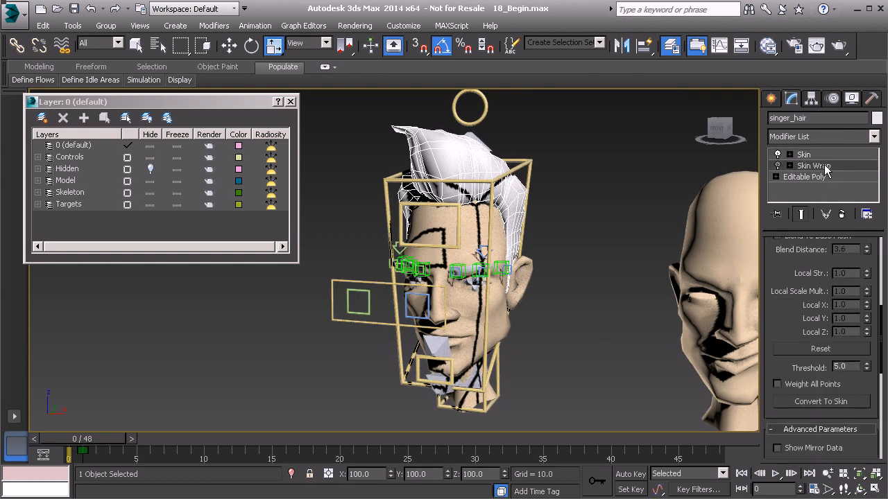
click(841, 215)
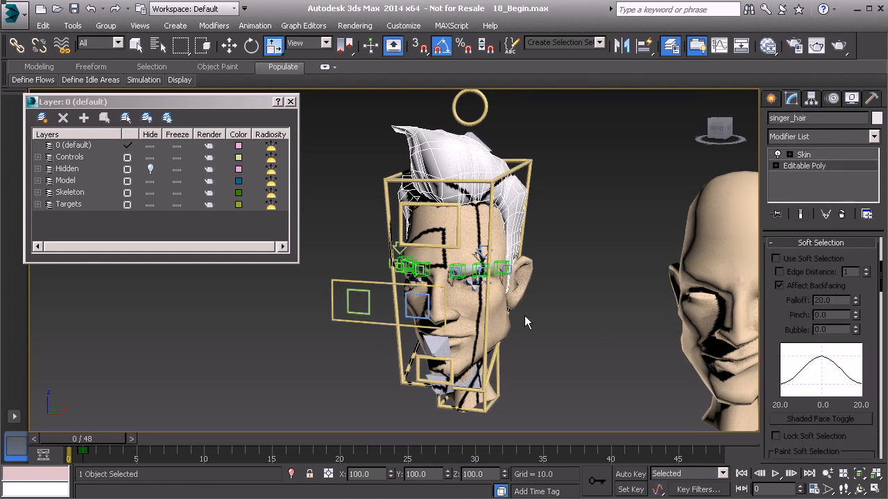
- Try scaling the neck control to check the skinned hair, and cancel the change
alt+middle_drag(479, 307, 471, 184)
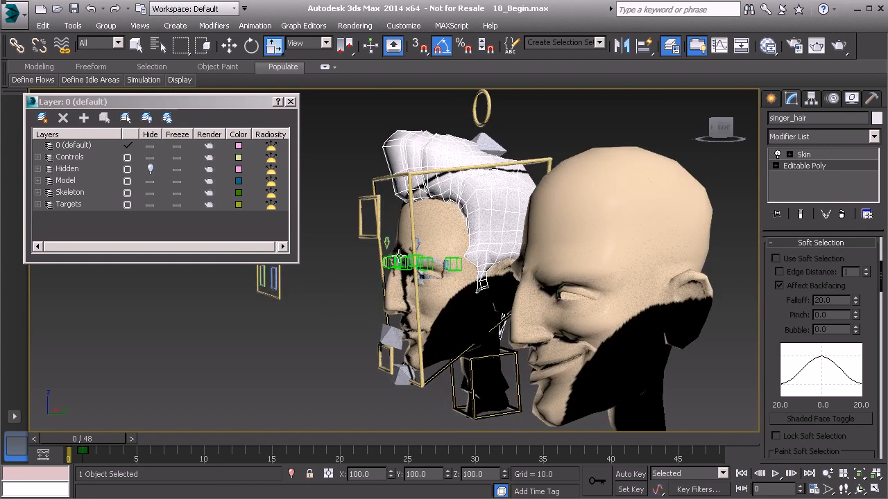
click(451, 395)
alt+middle_drag(452, 394, 466, 401)
drag(479, 396, 472, 454)
right_click(473, 454)
- Try rotating the upper jaw control to check that the skinned hair follows the head
click(360, 230)
alt+middle_drag(360, 230, 447, 260)
key(e)
drag(473, 295, 479, 325)
alt+middle_drag(479, 325, 502, 355)
- Convert the left eyebrow's Skin Wrap to a Skin modifier and remove the Skin Wrap
alt+middle_drag(337, 285, 499, 310)
scroll(500, 310, up, 5)
scroll(398, 267, up, 1)
middle_drag(397, 267, 552, 318)
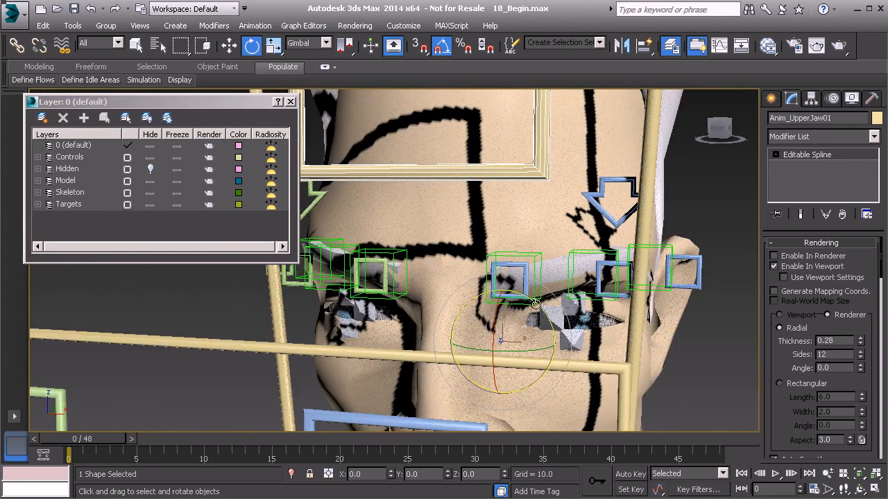
click(560, 268)
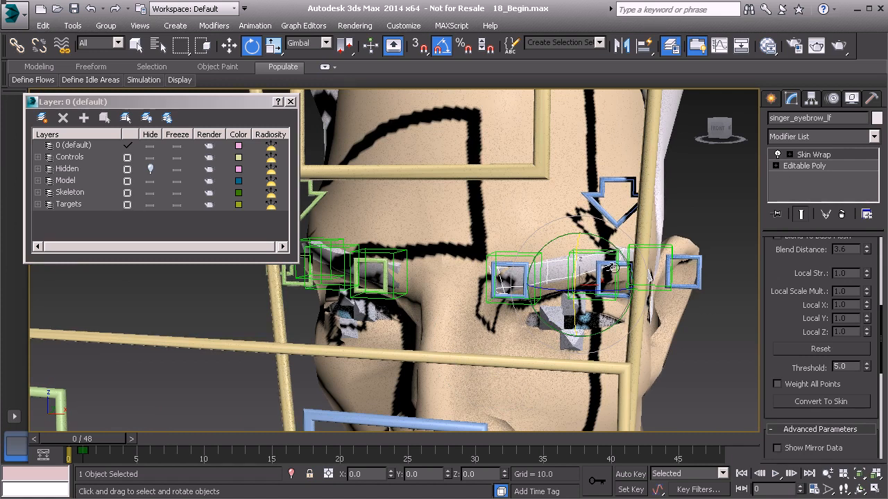
click(813, 403)
click(828, 165)
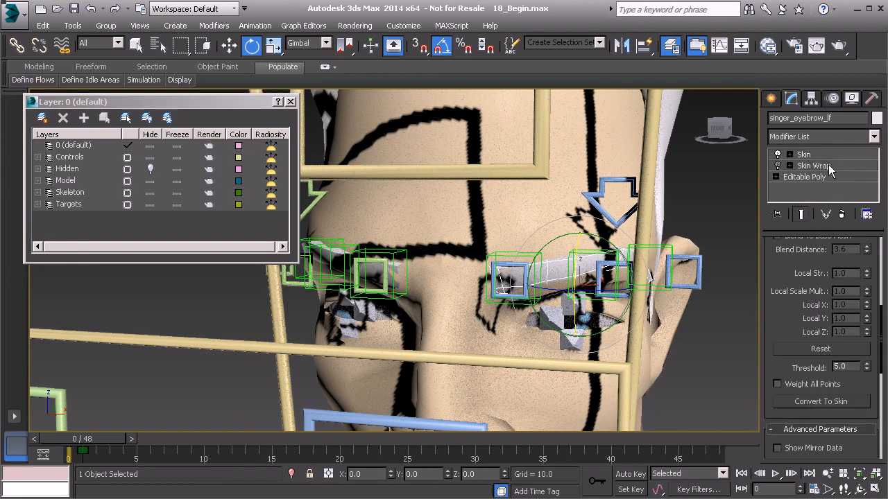
click(841, 215)
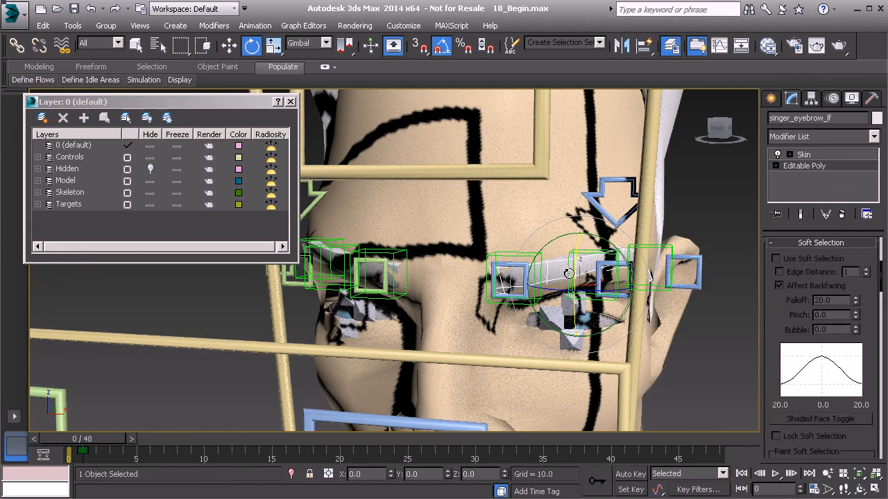
- Try moving the middle left brow control to test the skinned eyebrow, and undo the move
click(597, 272)
key(w)
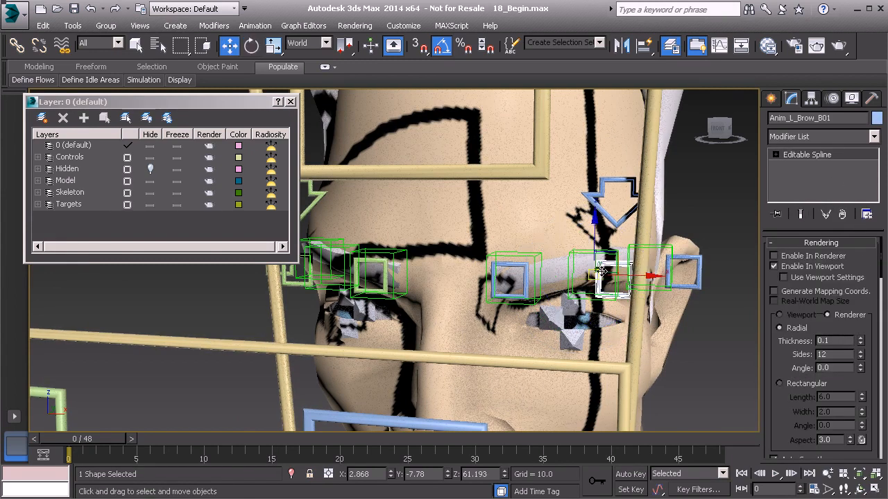
drag(623, 258, 612, 290)
key(ctrl+z)
click(612, 263)
key(ctrl+z)
- Convert the right eyebrow's Skin Wrap to a Skin modifier and remove the Skin Wrap
alt+middle_drag(399, 295, 448, 283)
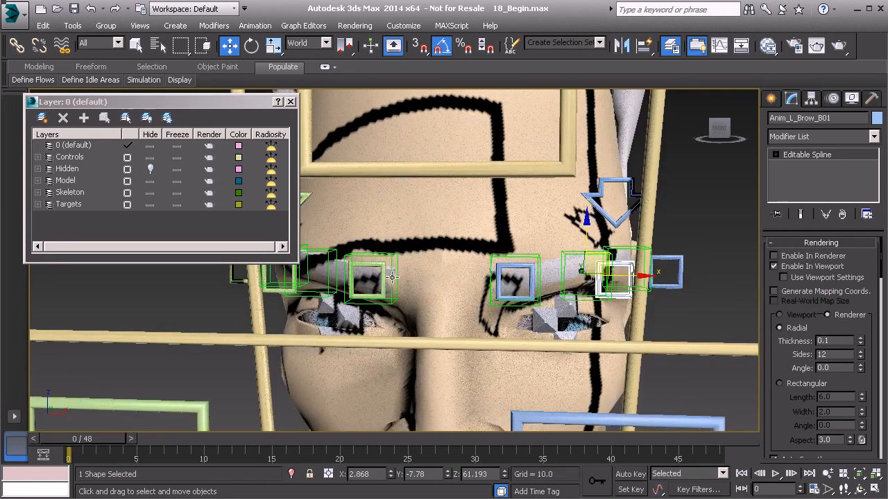
middle_drag(298, 269, 421, 280)
click(477, 278)
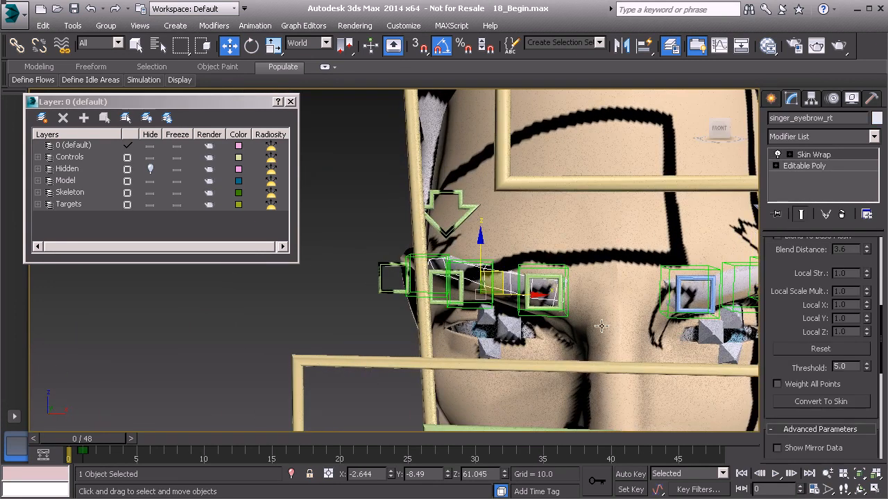
click(840, 410)
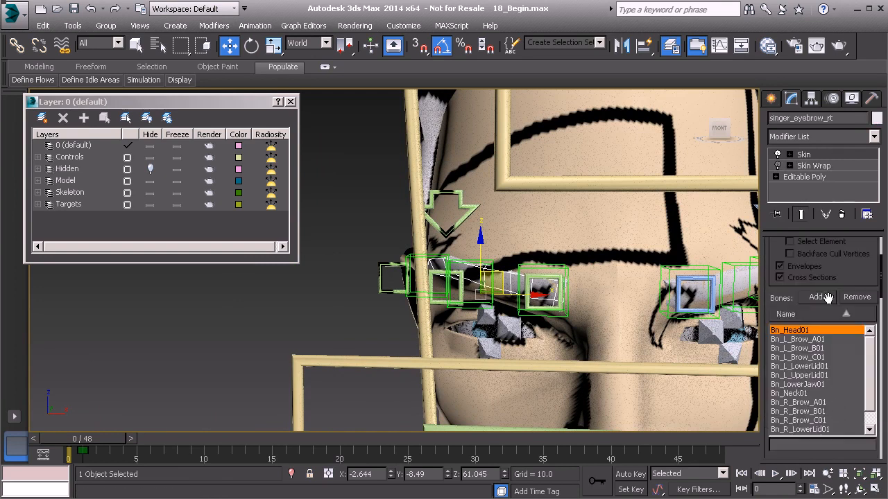
click(828, 165)
click(842, 214)
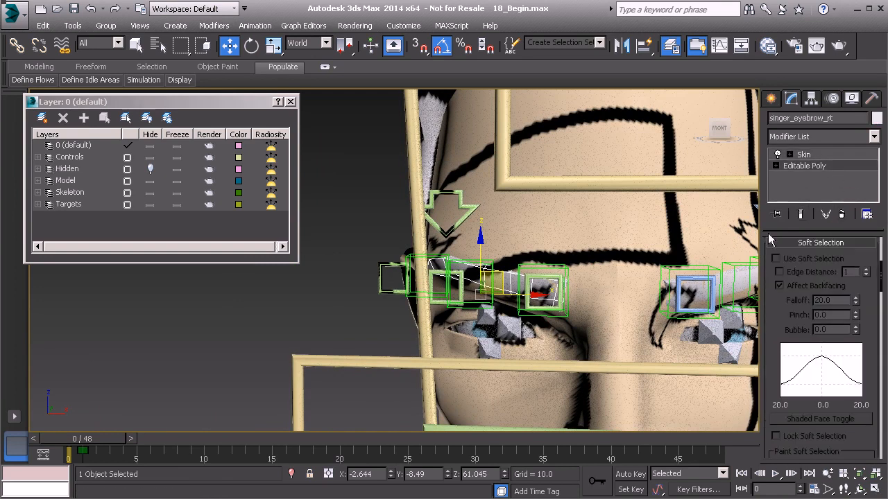
- Hide the Skeleton and Targets layers
scroll(506, 245, down, 5)
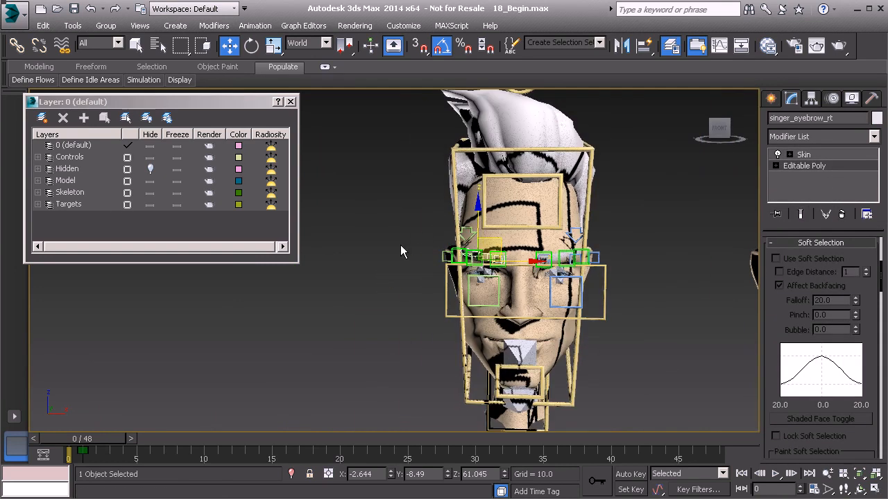
middle_drag(401, 252, 284, 252)
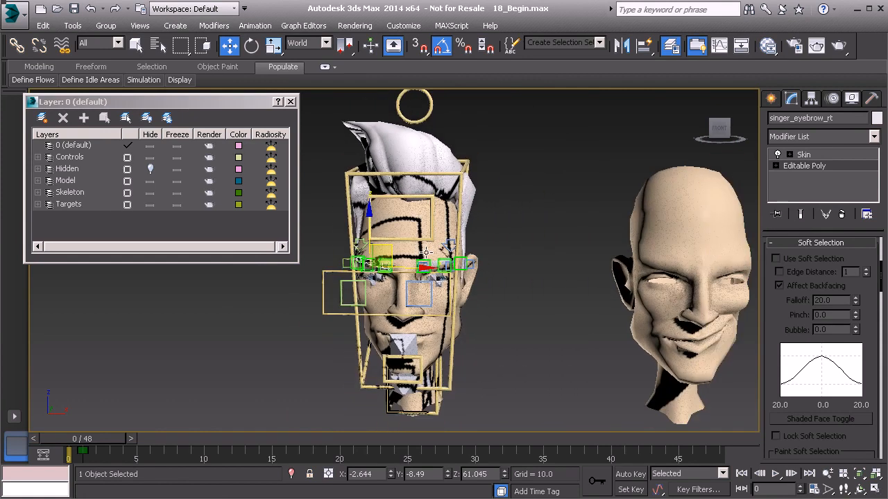
click(151, 194)
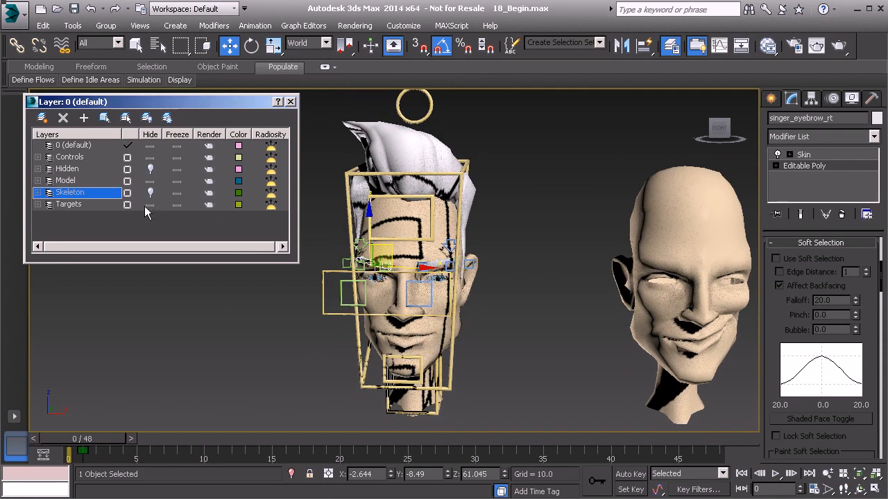
click(150, 204)
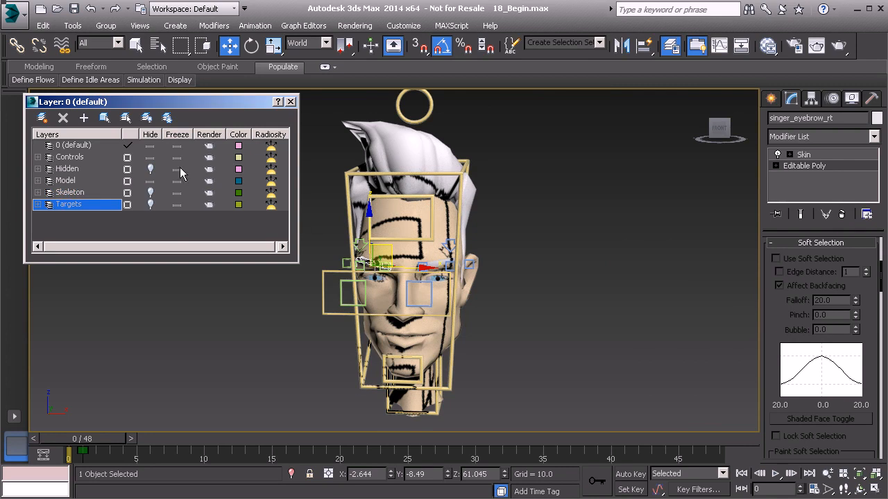
- Hide the Controls layer
click(150, 158)
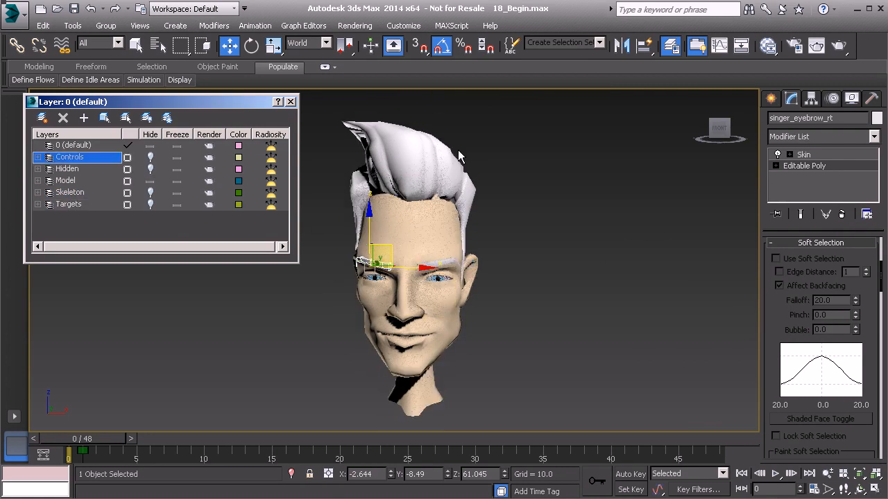
alt+middle_drag(446, 182, 484, 190)
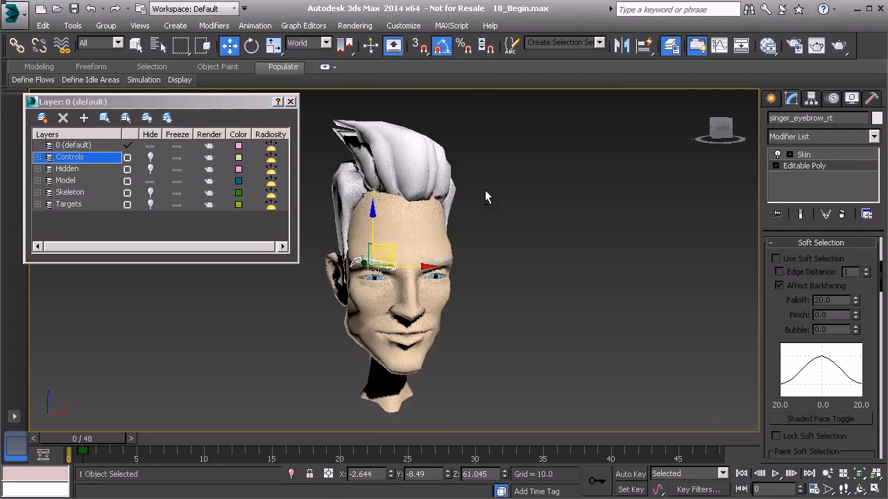
- Apply a shared MeshSmooth modifier to the hair and both eyebrows, leaving the head out of the selection
key(q)
scroll(482, 191, up, 3)
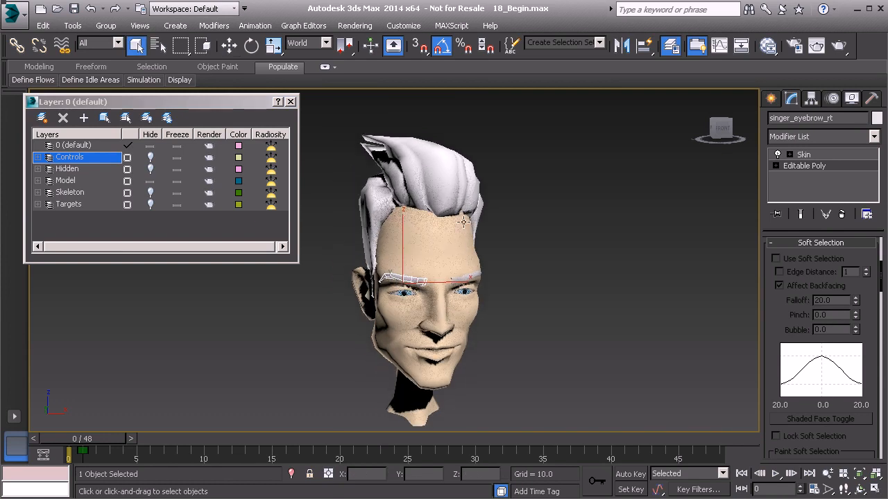
click(444, 164)
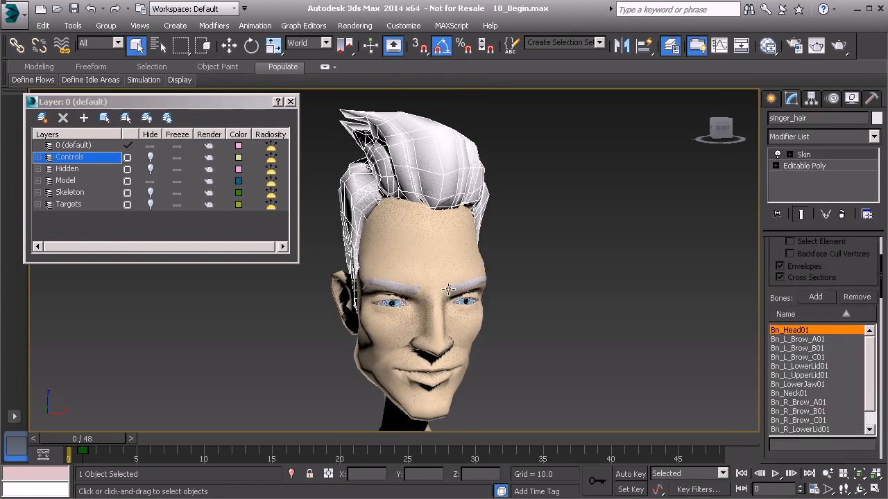
ctrl+click(395, 286)
ctrl+click(469, 285)
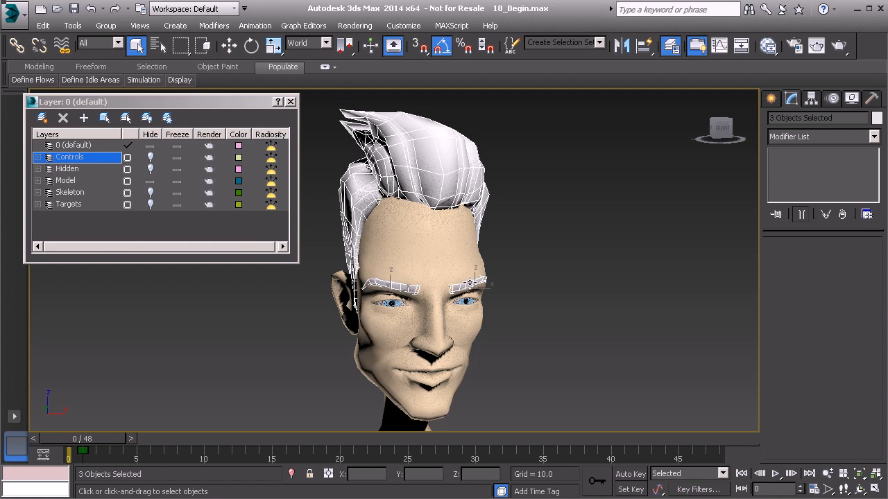
ctrl+click(438, 249)
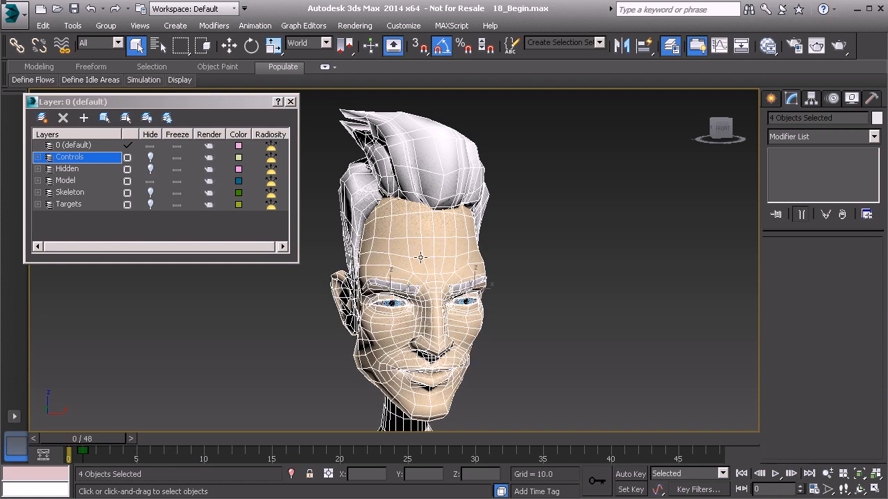
alt+click(425, 270)
alt+middle_drag(500, 270, 512, 266)
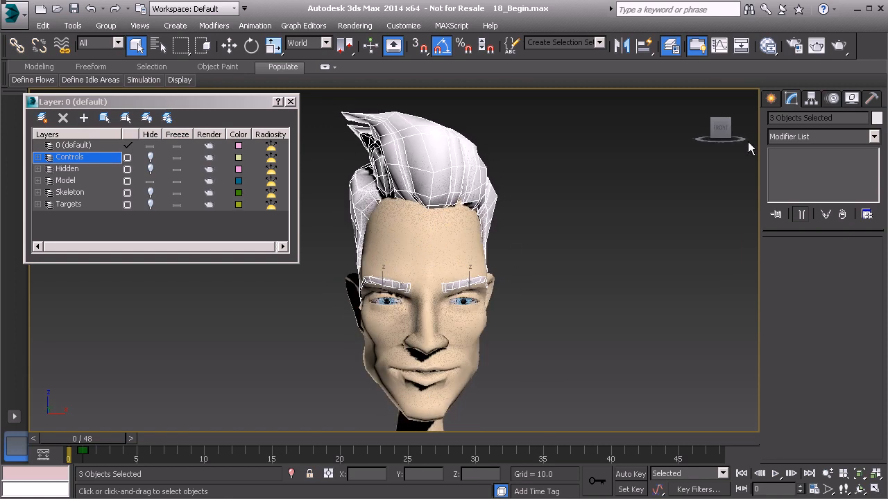
click(818, 138)
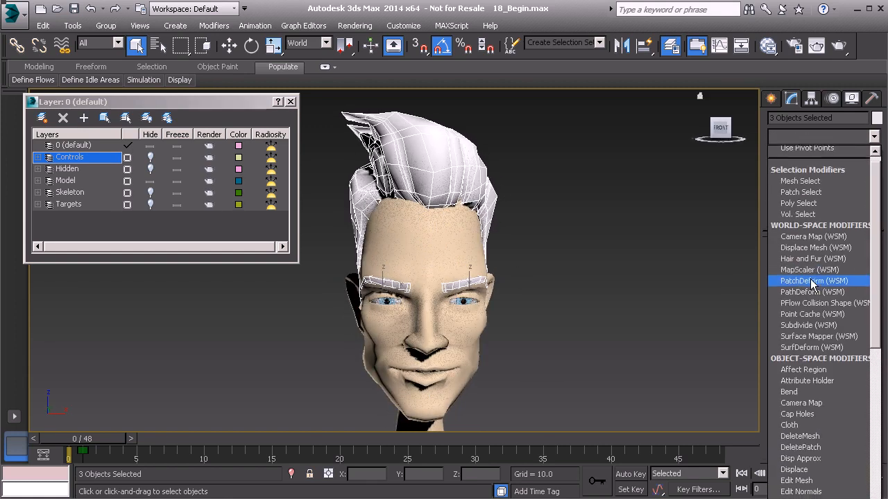
key(m)
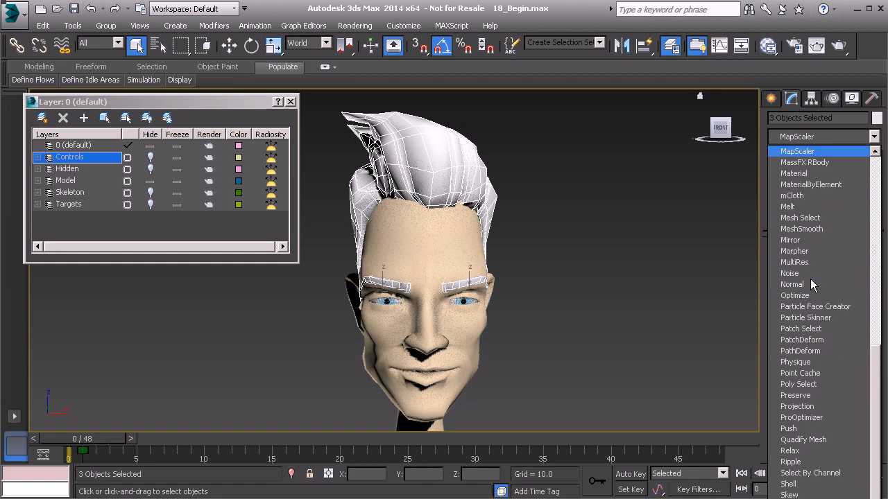
click(838, 229)
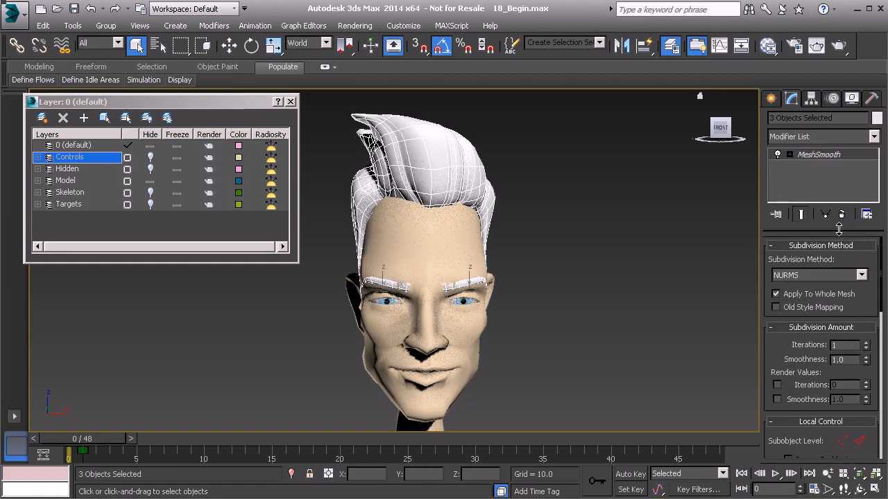
- Apply a shared MeshSmooth modifier to the head and remaining face parts, excluding the hair and eyebrows, and clear the selection
scroll(516, 304, up, 5)
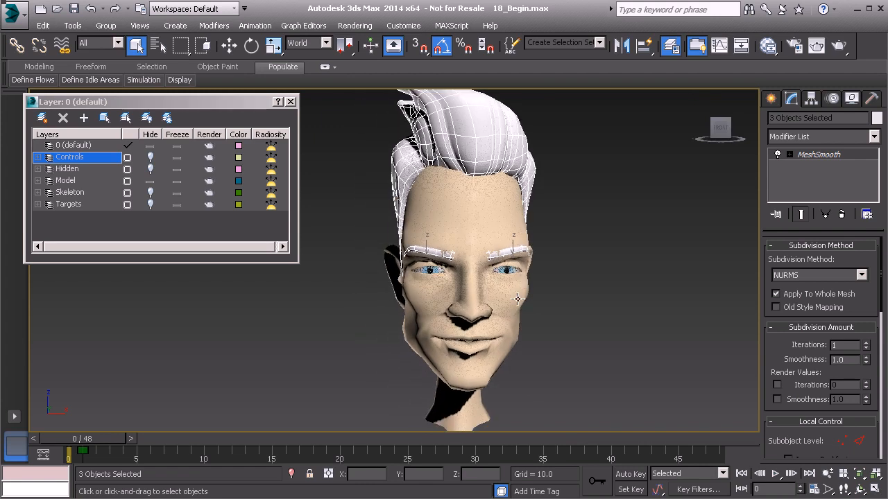
scroll(529, 328, down, 5)
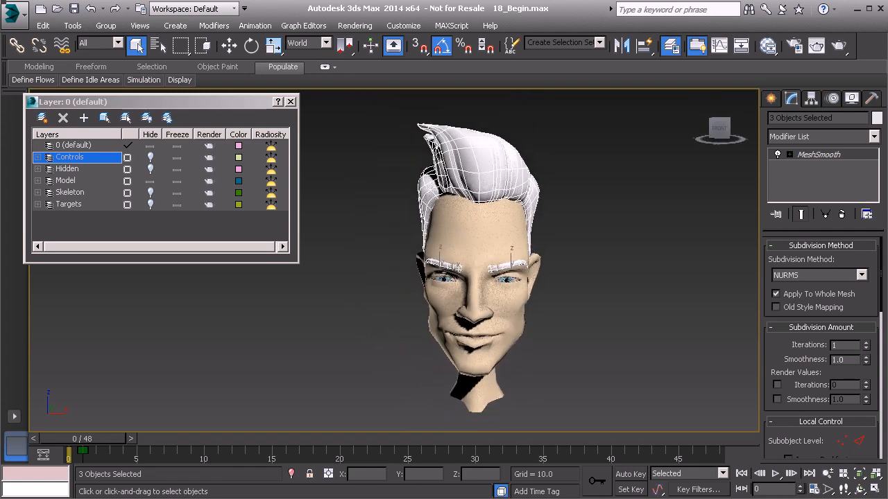
middle_drag(529, 328, 548, 286)
drag(456, 306, 418, 236)
alt+middle_drag(463, 233, 500, 238)
alt+click(515, 120)
alt+middle_drag(439, 223, 417, 222)
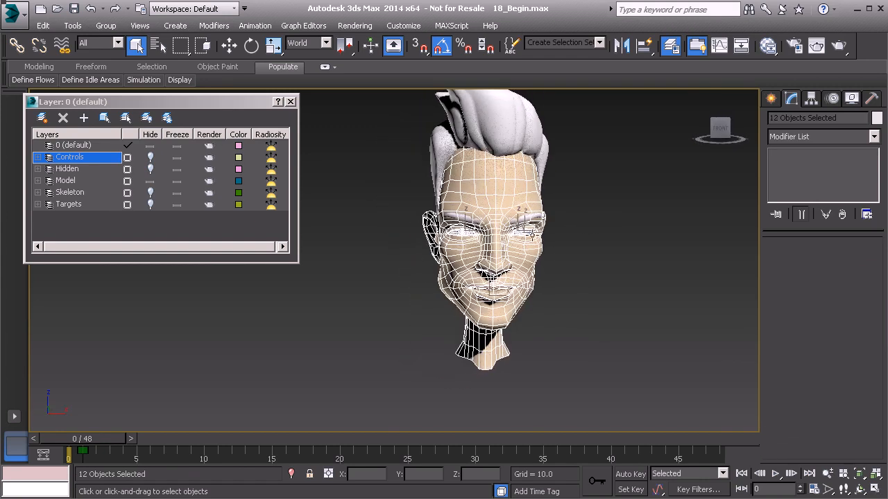
scroll(532, 236, up, 5)
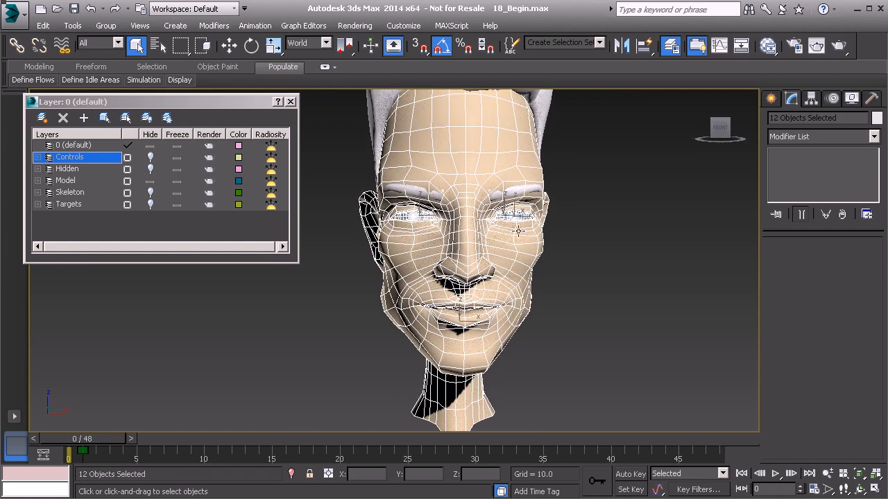
click(809, 136)
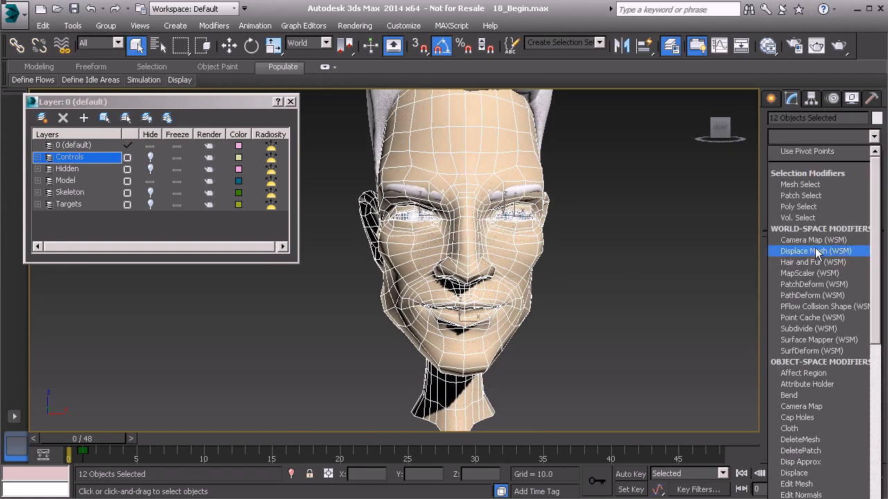
scroll(813, 257, down, 4)
key(m)
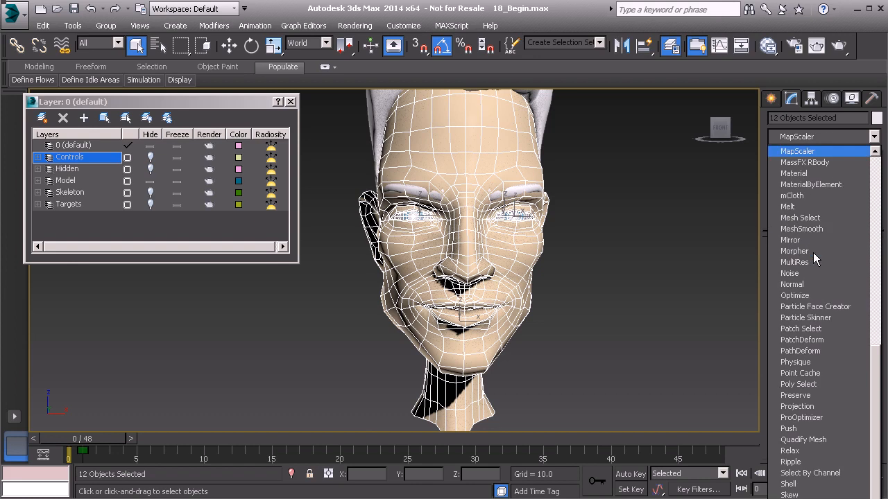
click(801, 229)
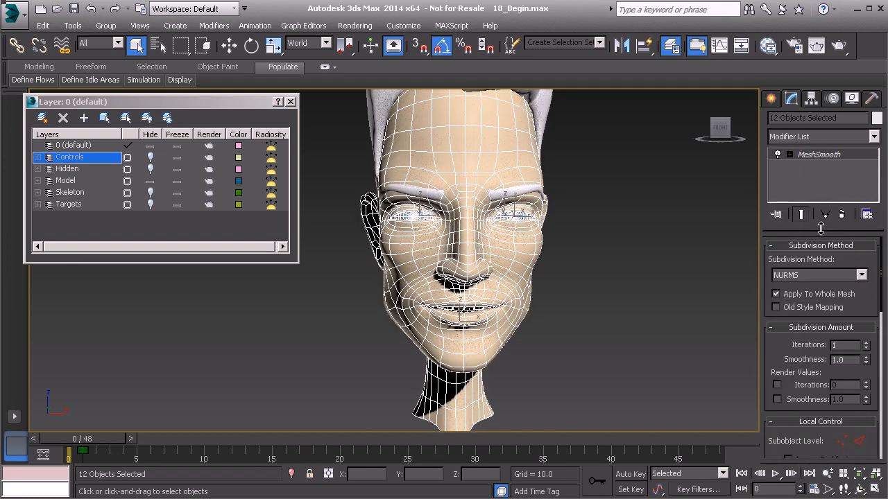
click(591, 269)
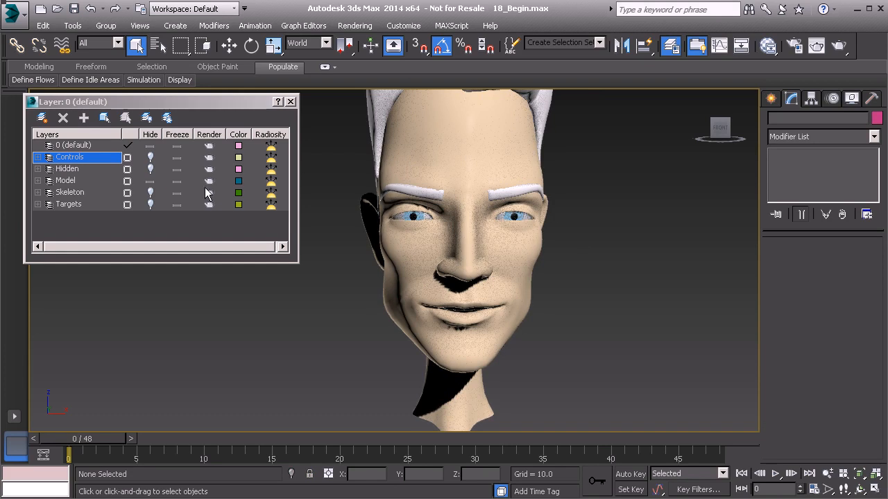
- Unhide the Controls layer and add an Attribute Holder modifier to the neck control Anim_Neck01
click(151, 158)
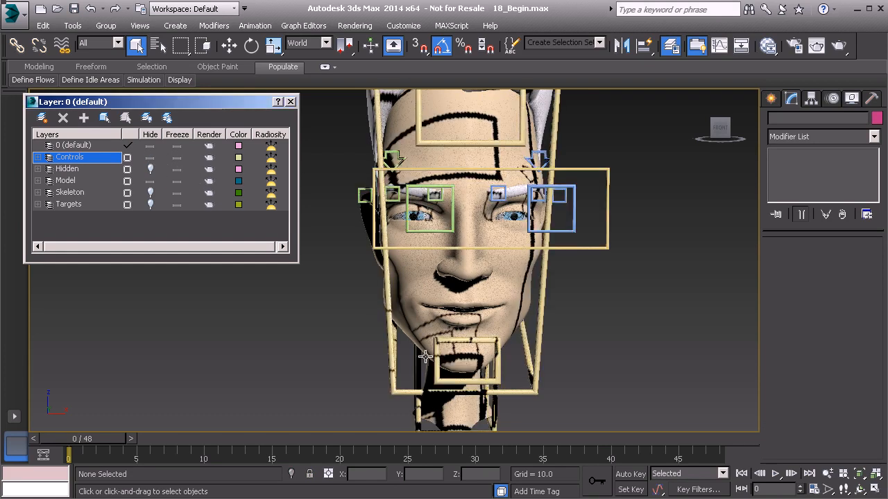
middle_drag(479, 404, 494, 328)
click(477, 383)
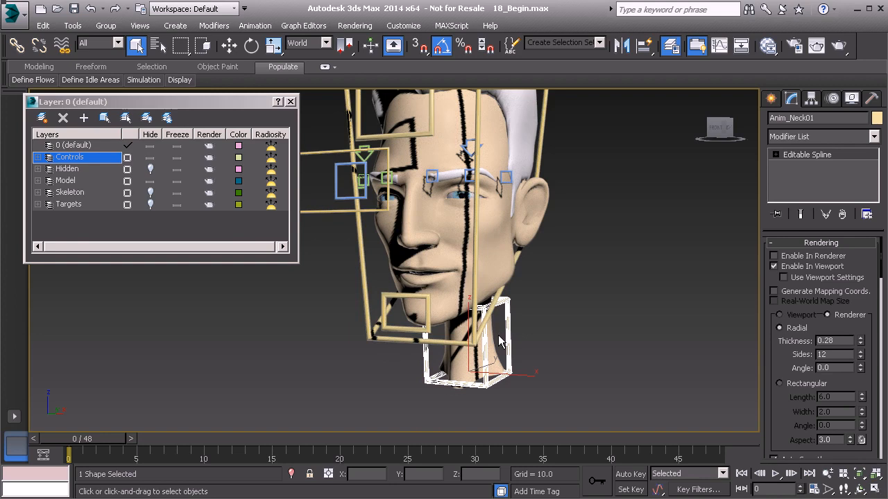
right_click(582, 235)
click(595, 376)
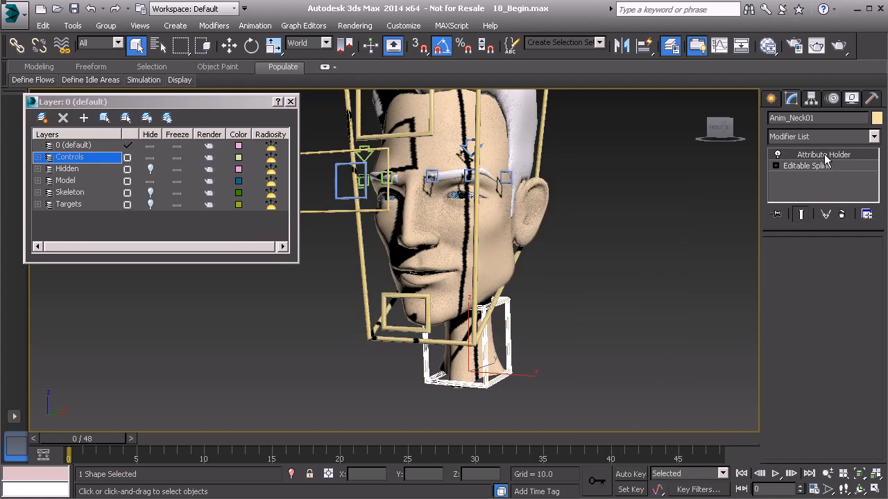
- Rename the neck control's Attribute Holder modifier to ExtraControls
right_click(824, 155)
click(832, 162)
text(E)
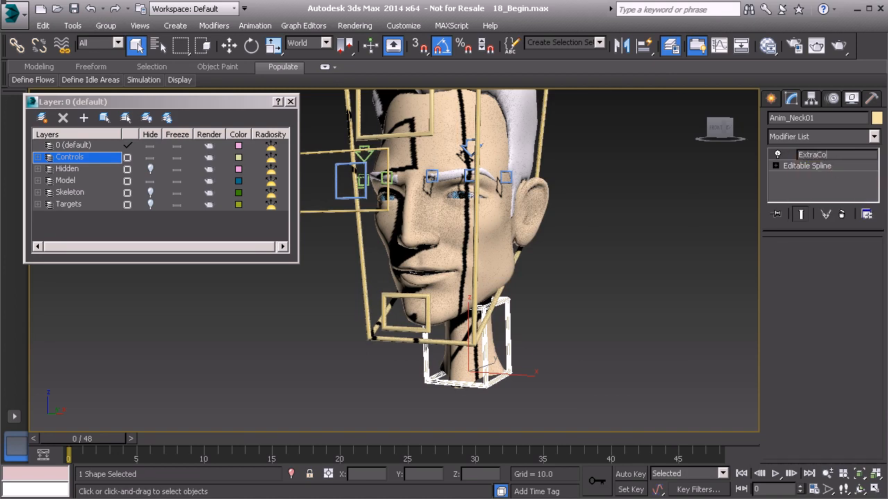
text(xtraControls)
key(Return)
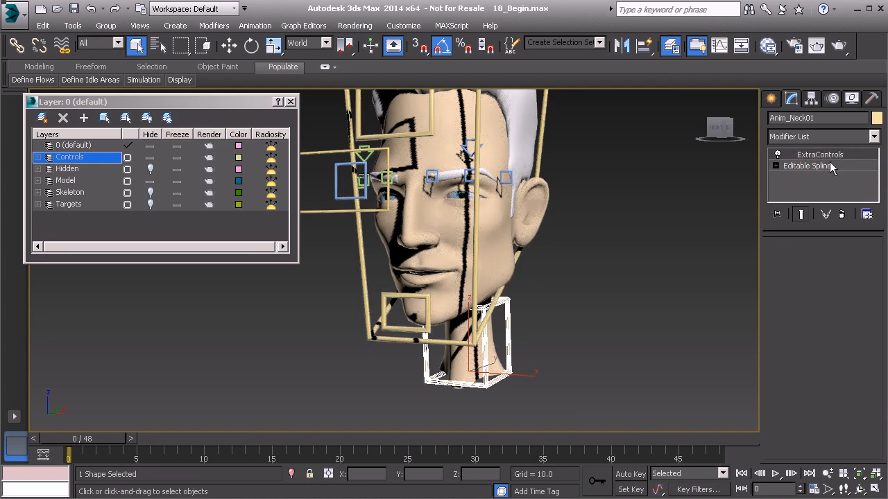
- Add an integer spinner parameter named Smoothing with a range of 0 to 2 to the ExtraControls modifier
key(alt+1)
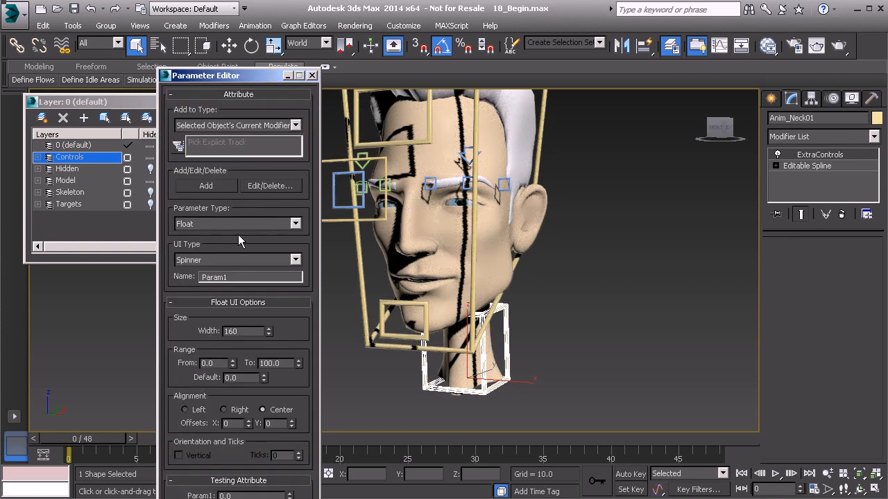
double_click(230, 276)
text(Smoothing)
click(219, 223)
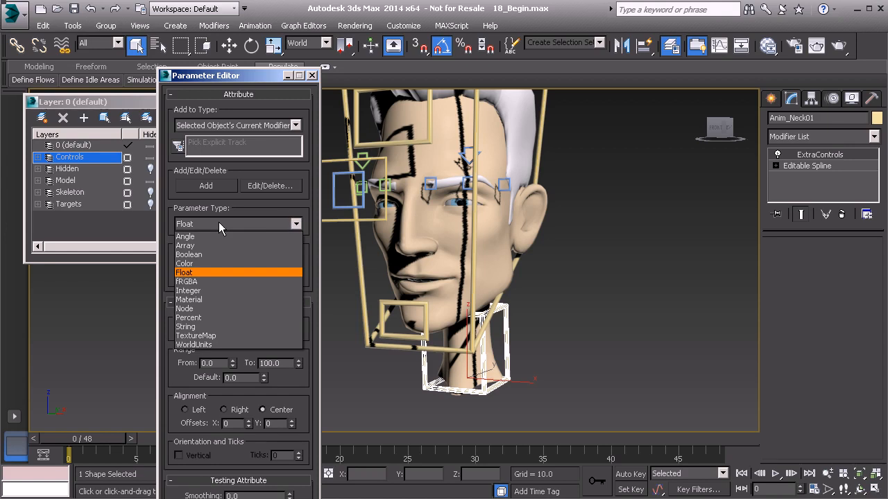
click(196, 291)
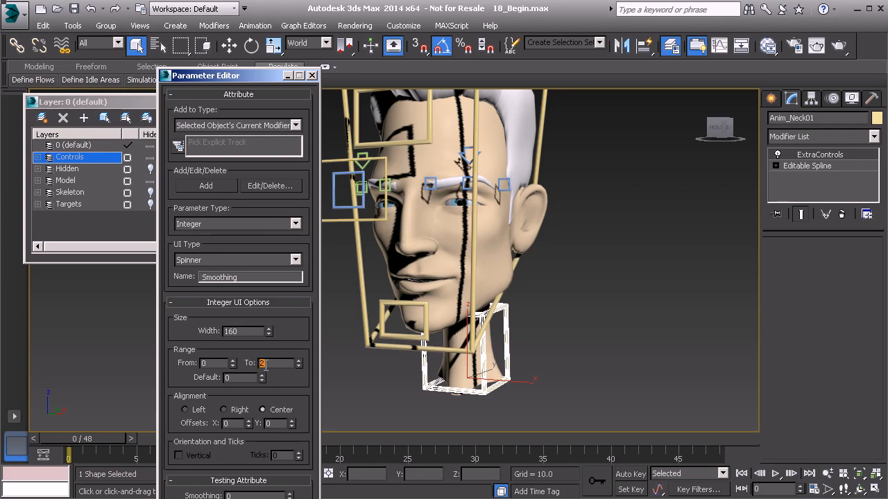
click(206, 186)
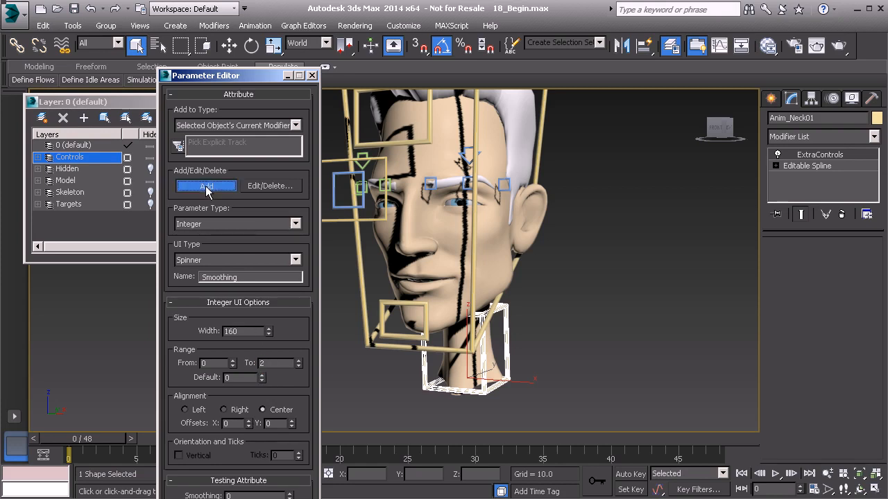
click(312, 76)
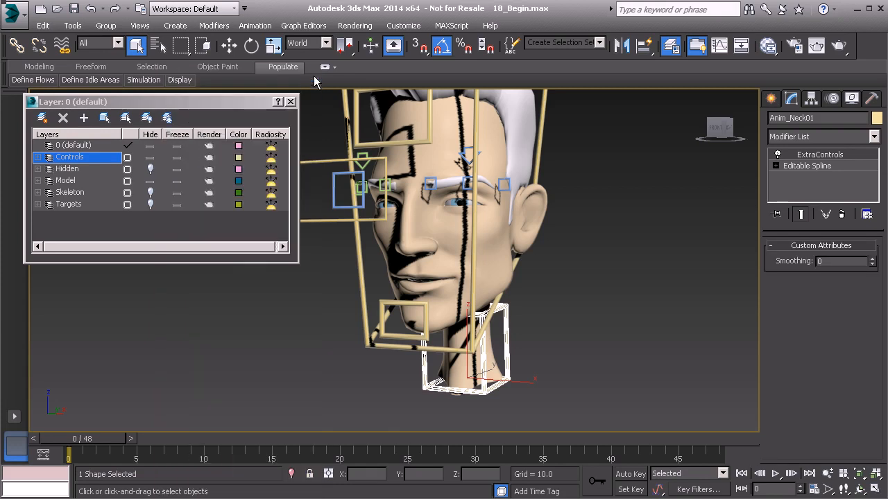
- Set up parameter wiring from the neck control's ExtraControls Smoothing attribute to the head's MeshSmooth Iterations
alt+middle_drag(514, 327, 520, 299)
right_click(499, 298)
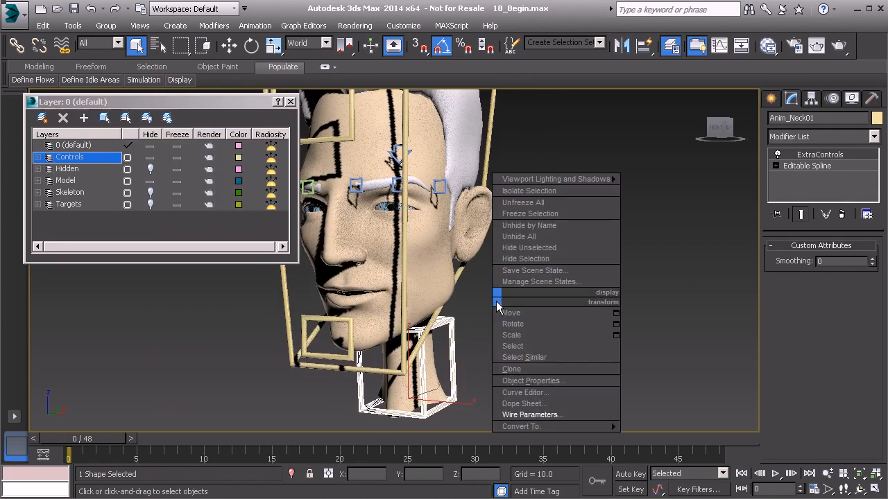
click(532, 415)
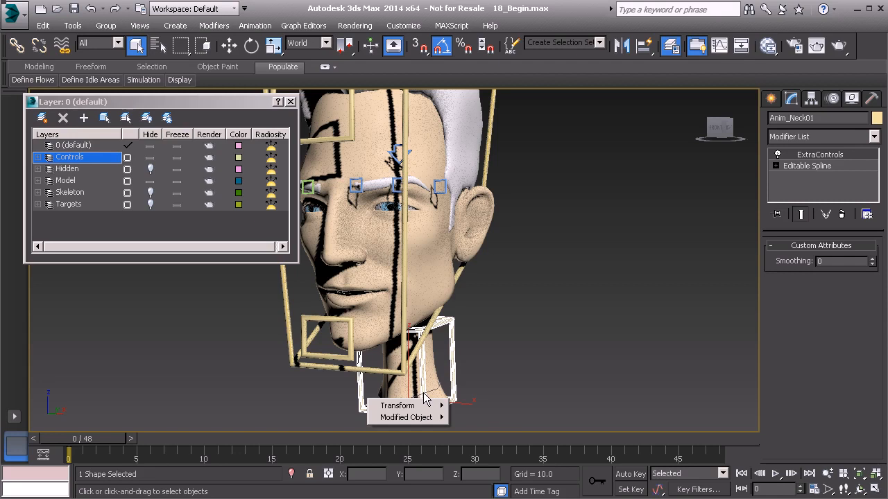
mouse_move(427, 417)
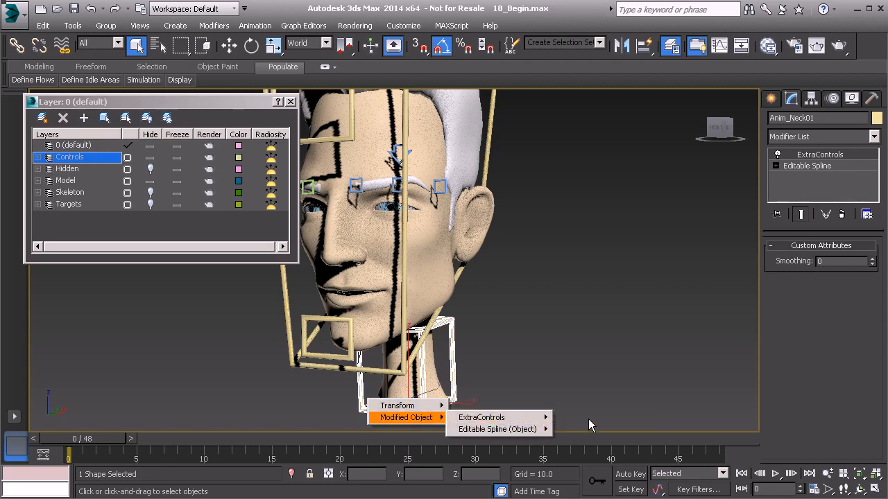
mouse_move(539, 417)
mouse_move(582, 418)
click(660, 420)
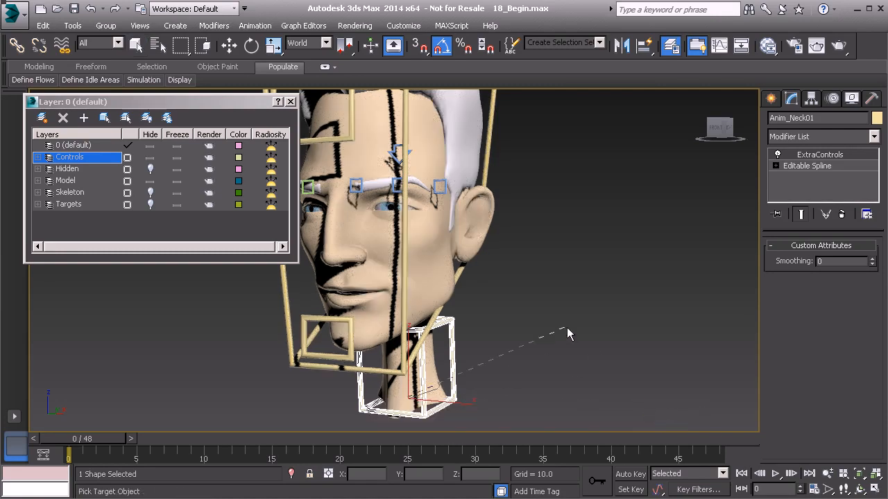
click(433, 261)
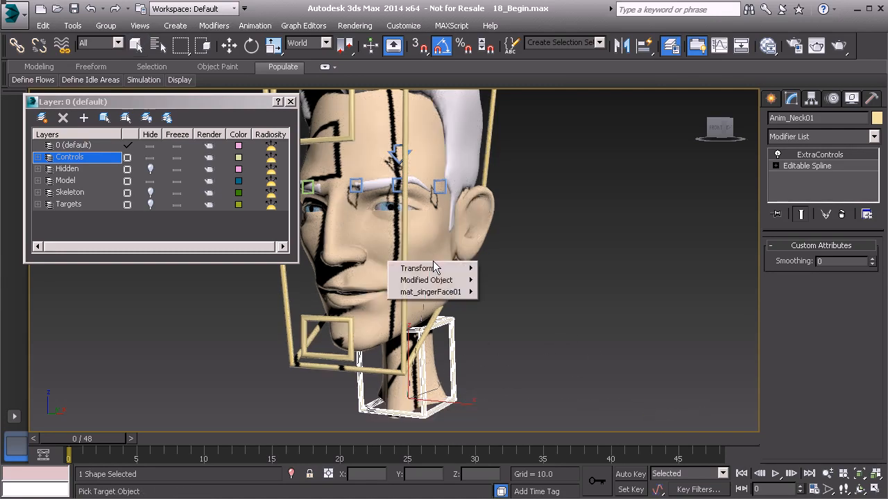
mouse_move(445, 281)
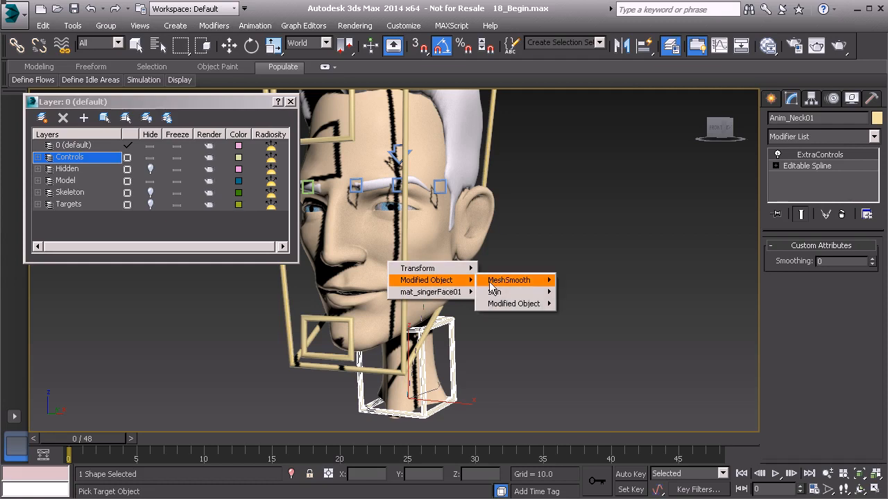
mouse_move(510, 283)
click(582, 281)
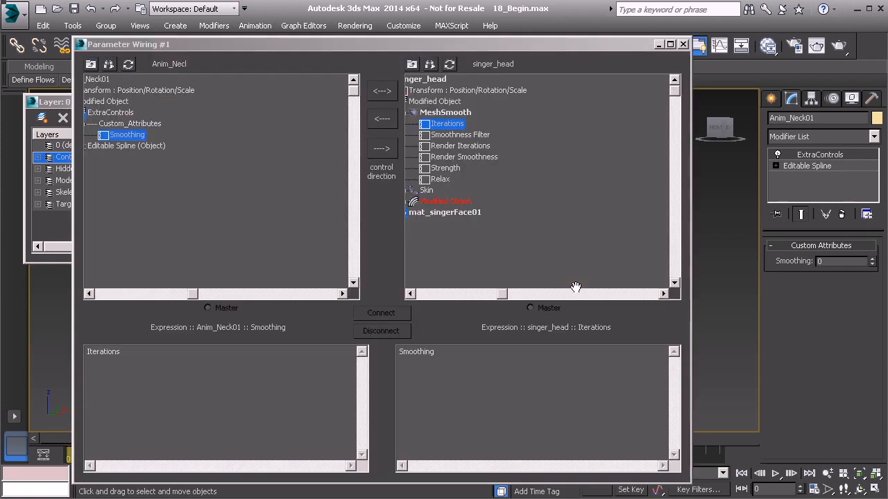
- Connect the wire one-way so that Smoothing drives the head's MeshSmooth Iterations, and close the wiring dialog
click(383, 150)
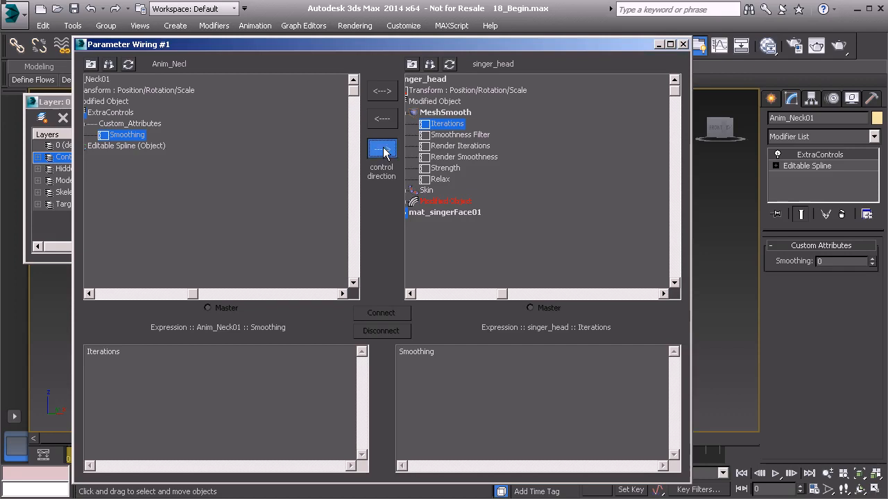
click(393, 312)
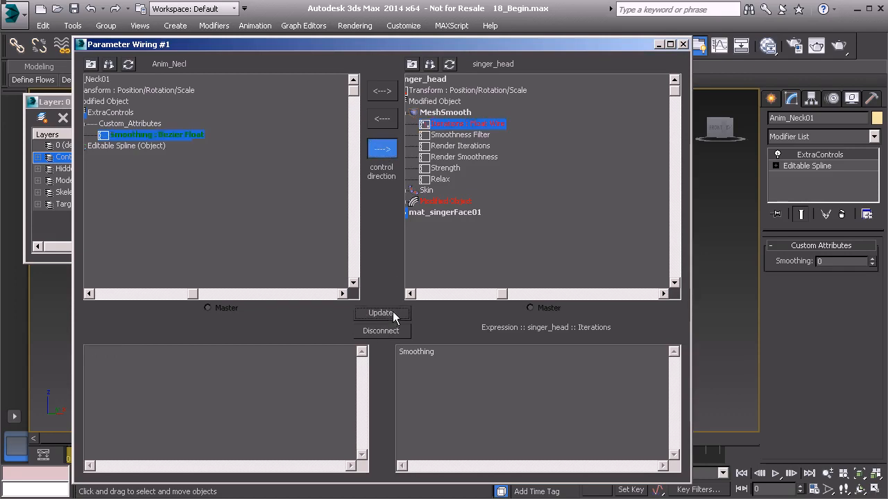
click(683, 44)
- Examine the face mesh up close in wireframe and shaded display
alt+middle_drag(511, 294, 549, 290)
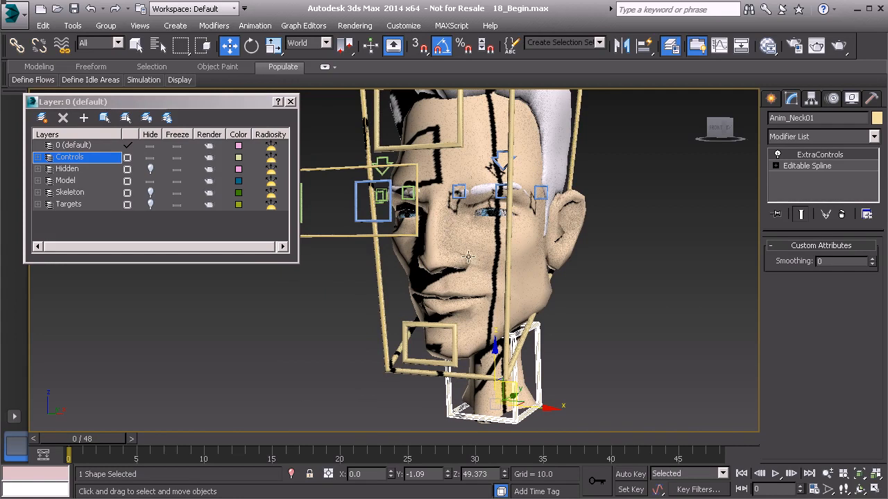
scroll(472, 319, up, 2)
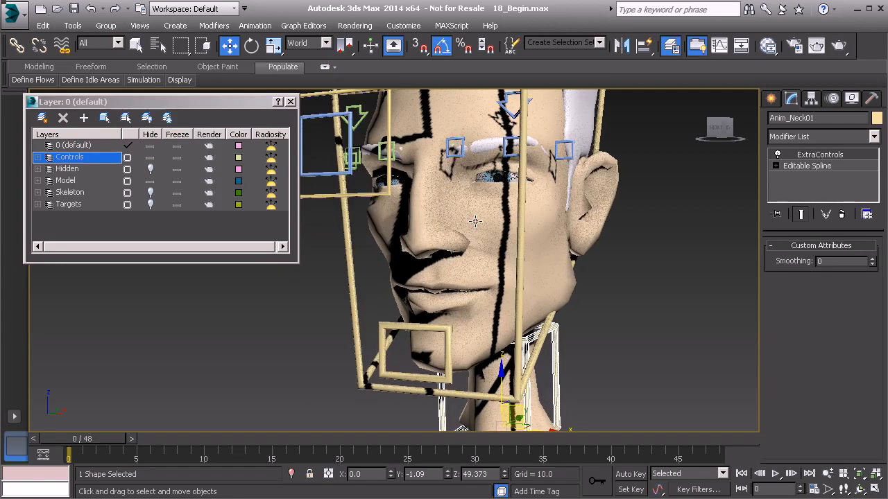
middle_drag(475, 221, 468, 248)
key(F3)
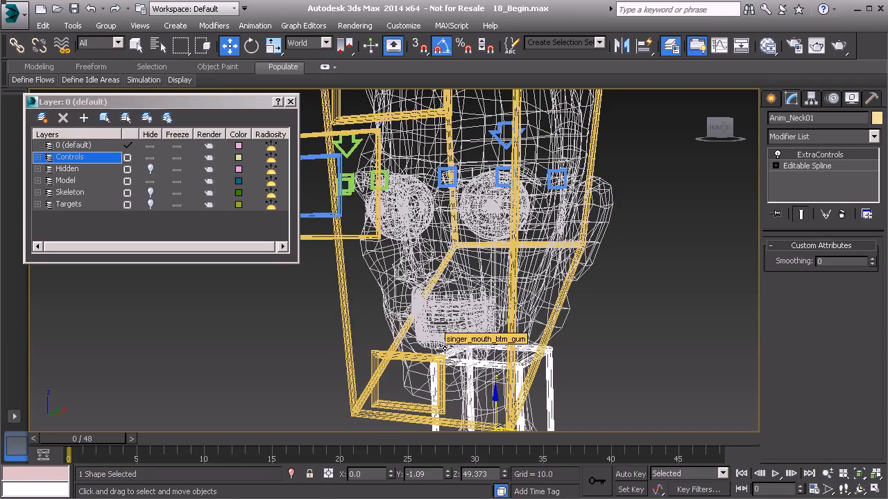
key(F3)
mouse_move(537, 245)
middle_down()
mouse_move(514, 300)
mouse_move(507, 242)
middle_up()
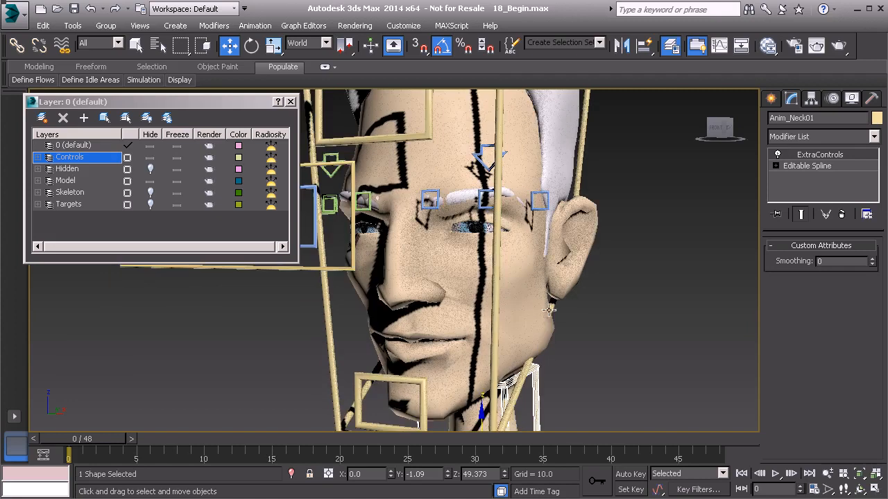
- Set up parameter wiring from the neck control's Smoothing attribute to the MeshSmooth Iterations of the hair
middle_drag(543, 301, 534, 239)
right_click(592, 255)
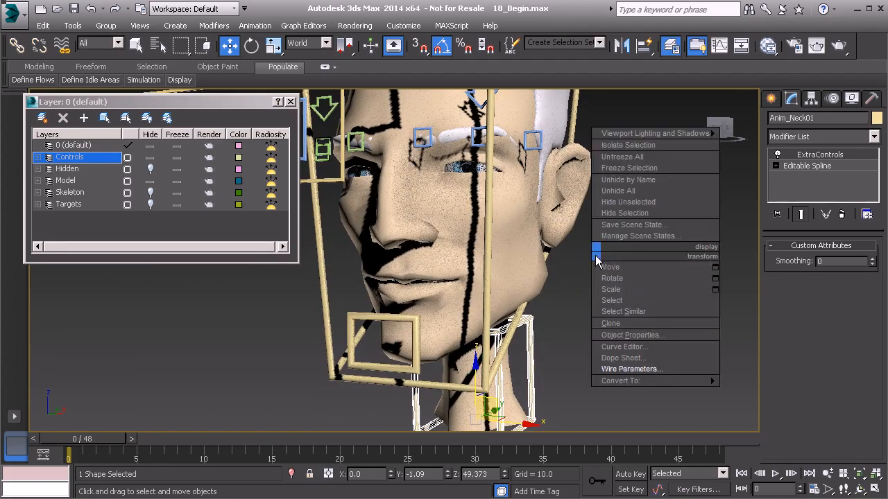
click(648, 369)
mouse_move(479, 437)
mouse_move(561, 442)
mouse_move(658, 441)
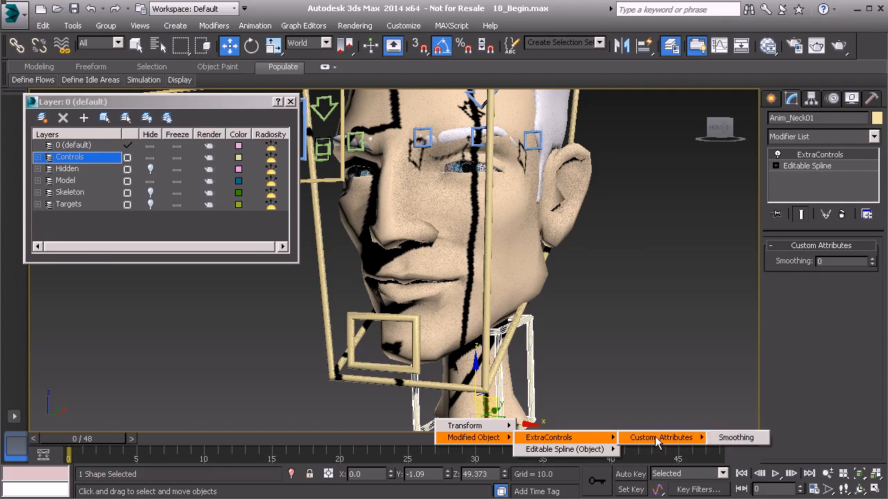
click(735, 439)
scroll(673, 341, up, 5)
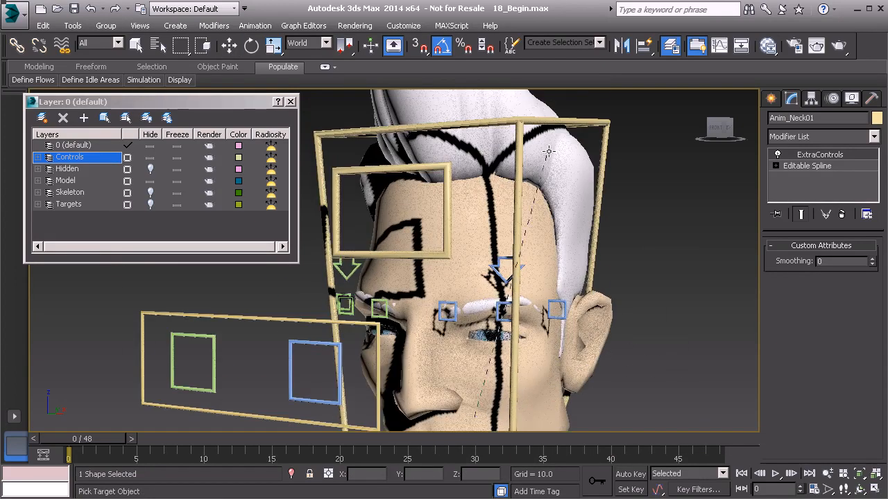
click(548, 152)
mouse_move(568, 172)
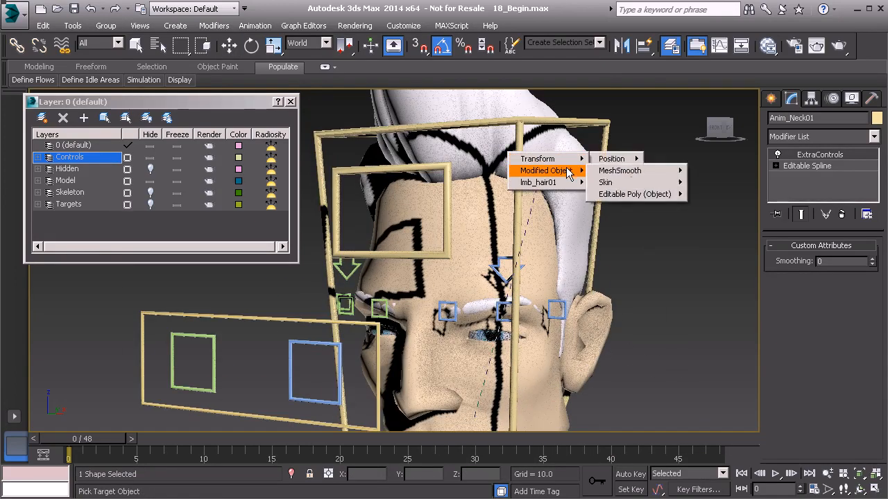
mouse_move(644, 173)
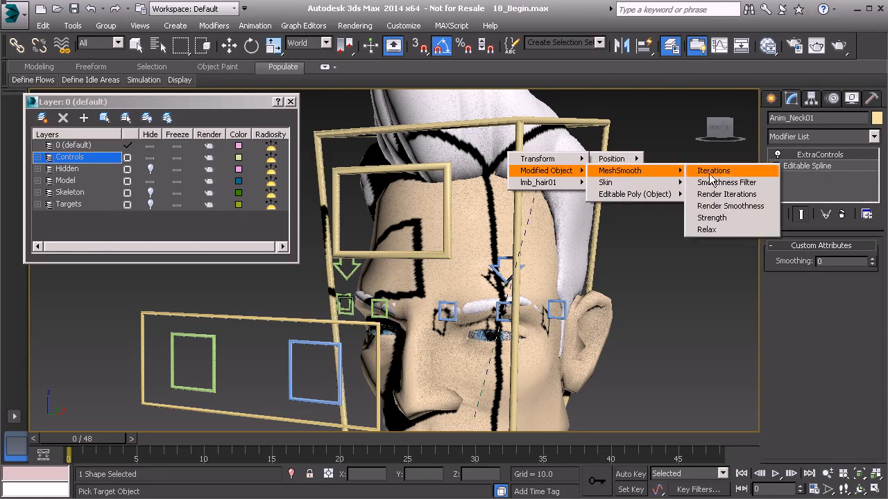
click(714, 173)
- Connect the wire one-way so that Smoothing drives the hair's MeshSmooth Iterations, and close the wiring dialog
click(382, 149)
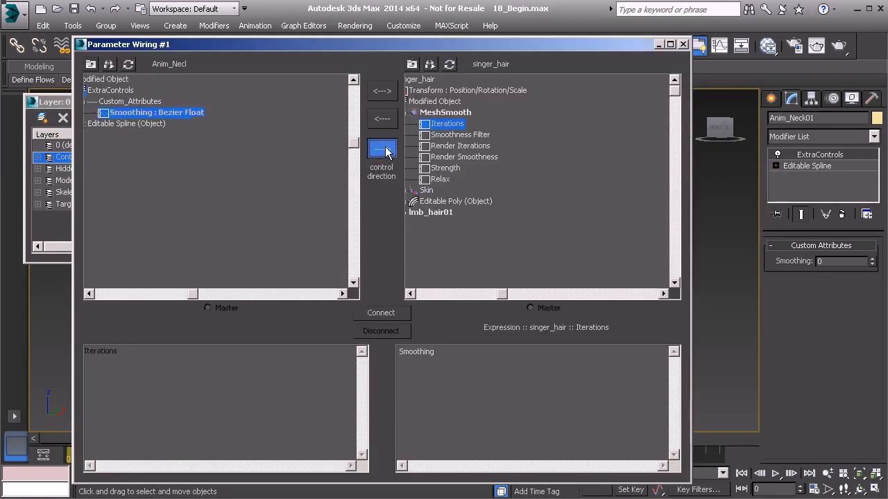
click(383, 313)
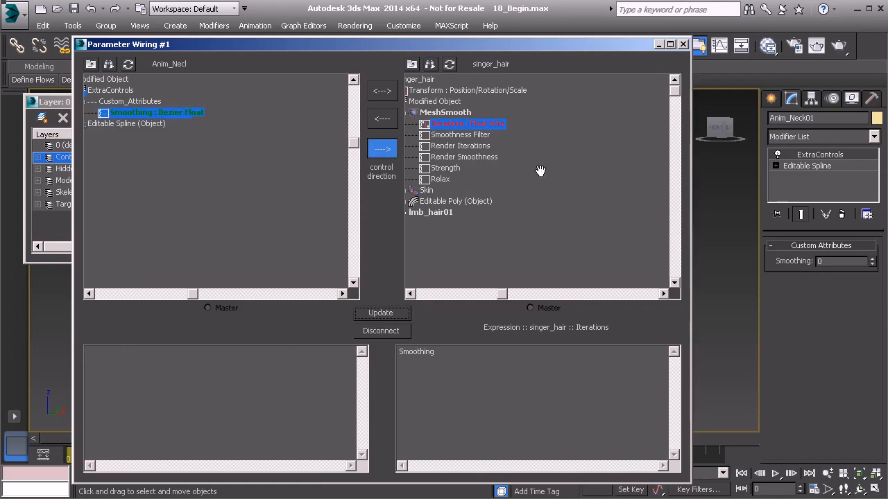
click(683, 45)
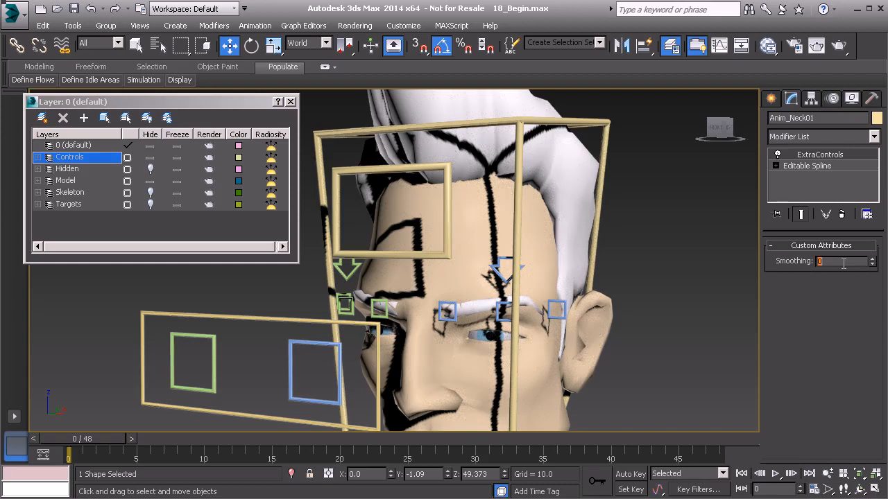
- Set the neck control's Smoothing attribute to 1
text(1)
key(Return)
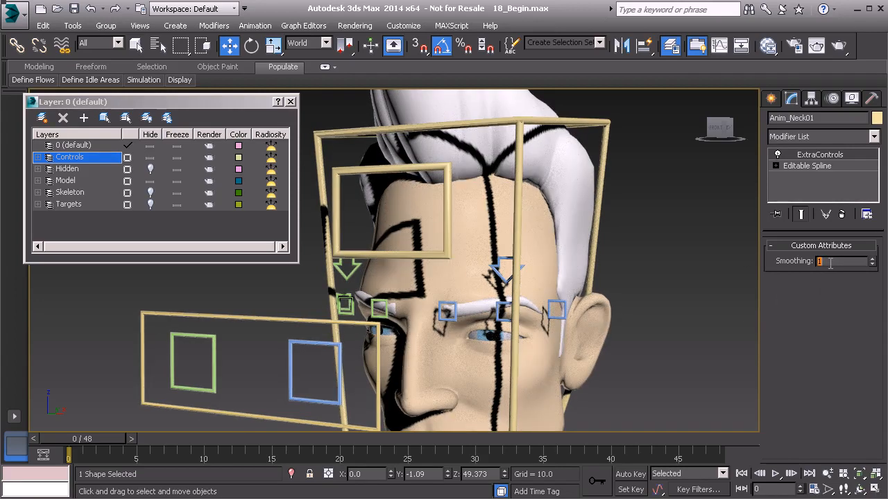
alt+middle_drag(477, 312, 514, 320)
- Try moving the left brow control Anim_L_Brow_B01 to test the eyebrow's deformation
click(603, 325)
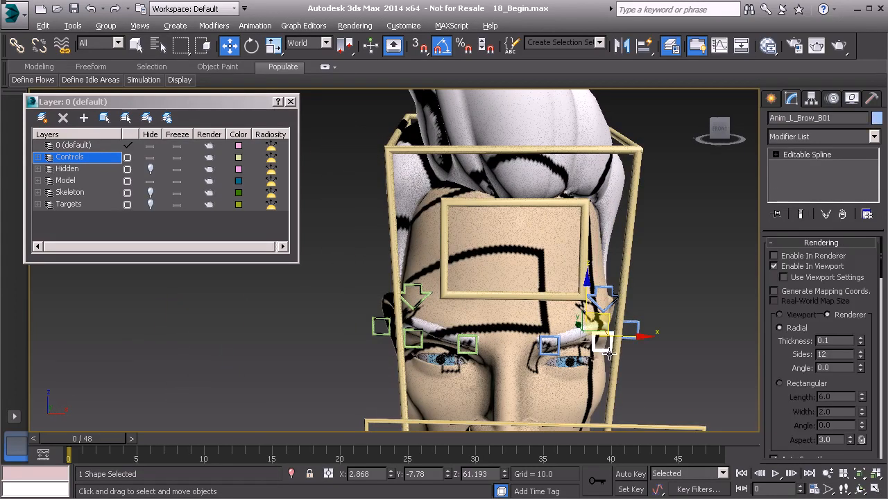
mouse_move(609, 313)
mouse_down()
mouse_move(613, 345)
mouse_move(605, 320)
mouse_up()
right_click(605, 320)
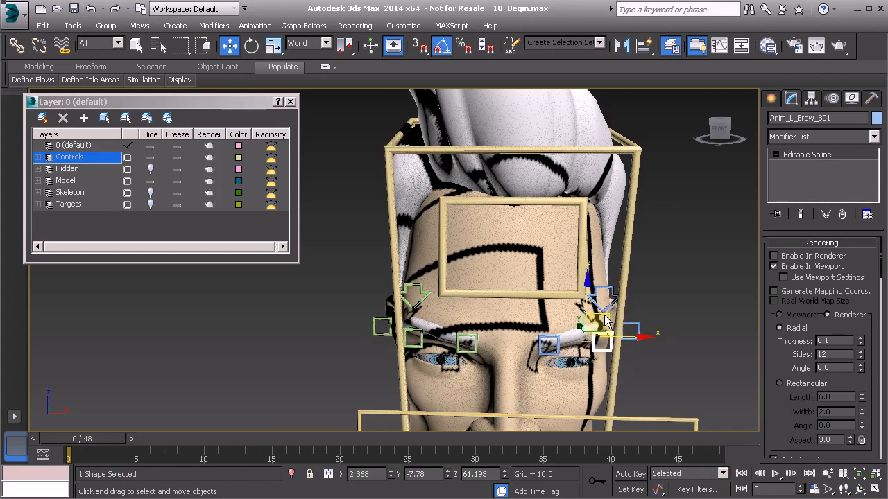
- Select the circular face control Anim_Face01 above the head and show its transform lock and inheritance settings
alt+middle_drag(536, 296, 574, 255)
scroll(574, 255, down, 2)
scroll(560, 247, down, 2)
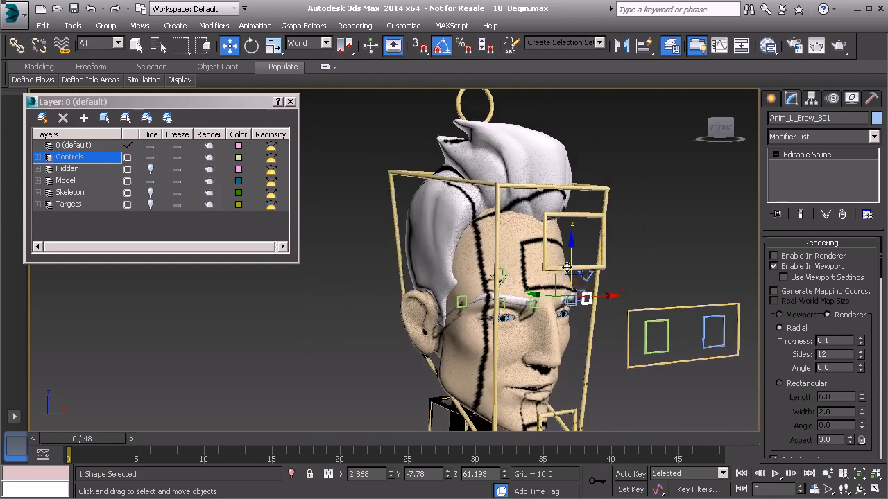
click(493, 104)
alt+middle_drag(494, 105, 509, 193)
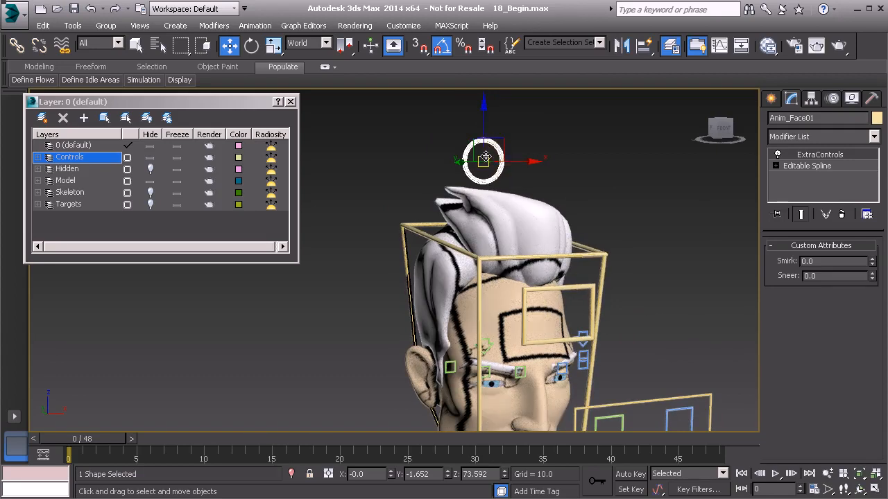
alt+middle_drag(607, 266, 607, 252)
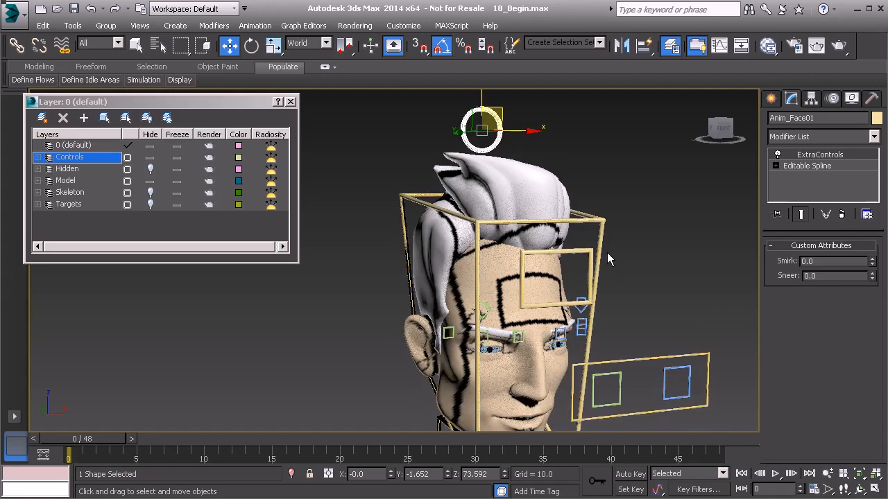
click(816, 103)
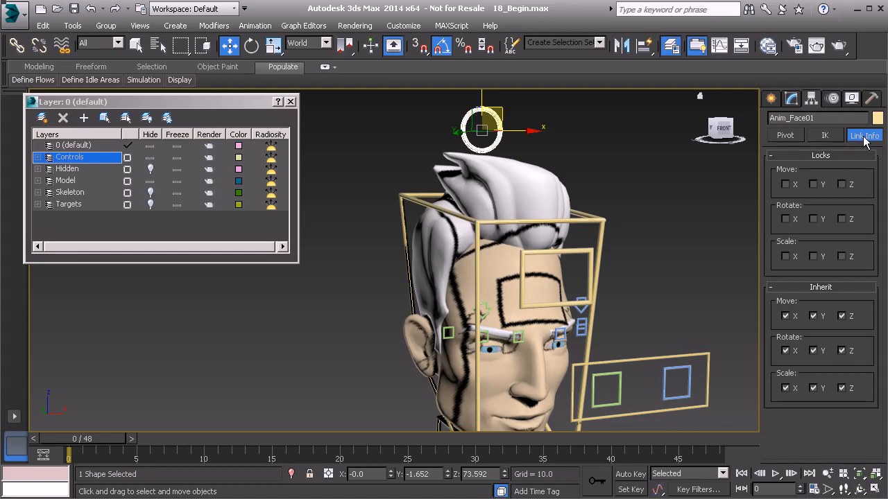
click(790, 136)
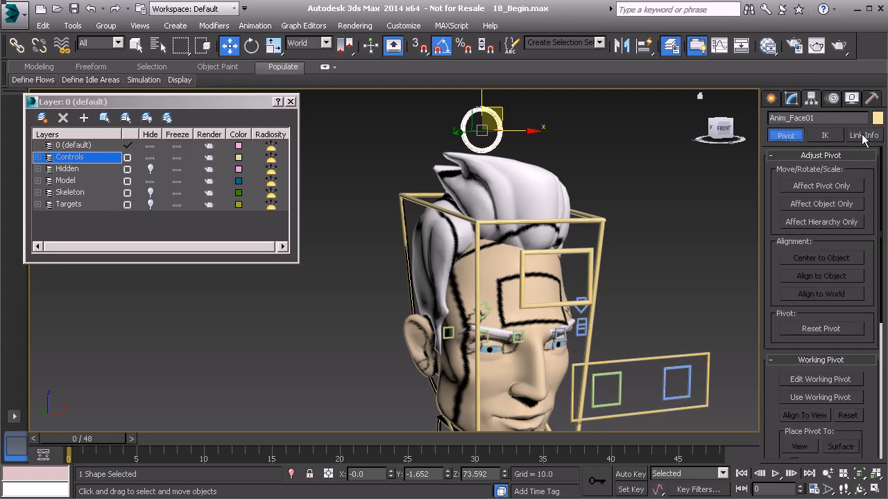
click(854, 135)
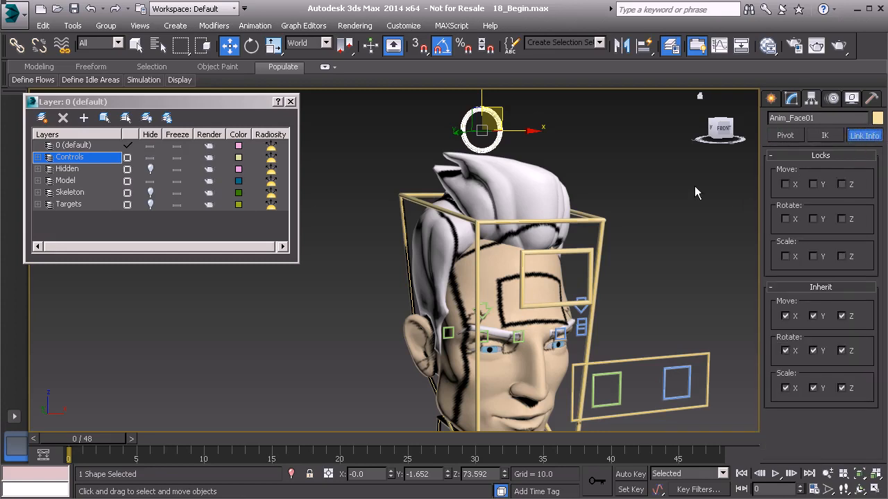
- Lock movement, rotation and scale for the face control Anim_Face01
alt+middle_drag(493, 201, 516, 209)
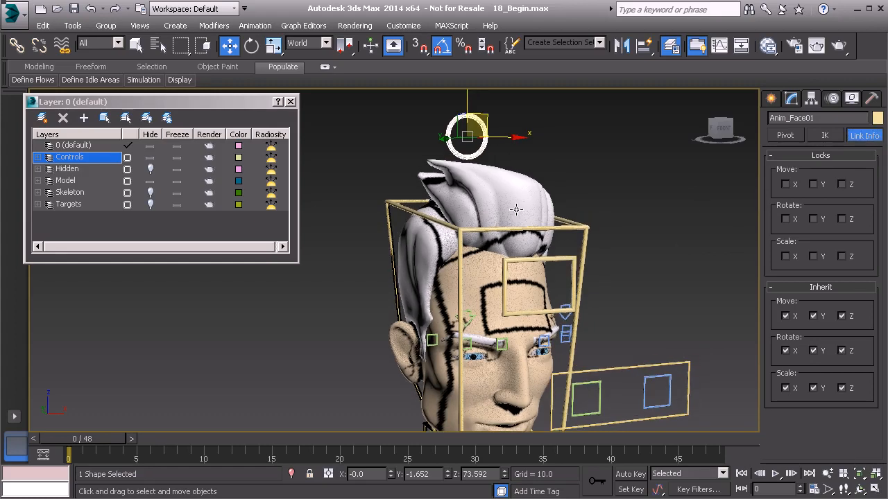
click(785, 184)
click(813, 185)
click(841, 184)
click(786, 219)
click(813, 219)
click(841, 219)
click(786, 256)
- Lock movement and scale on the X, Y and Z axes for the head control Anim_Head01
click(582, 229)
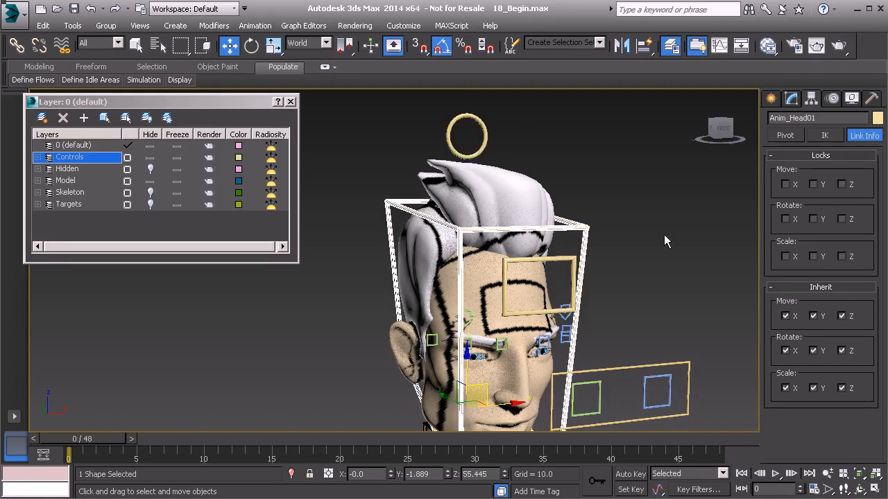
click(785, 185)
click(813, 185)
click(841, 184)
click(786, 257)
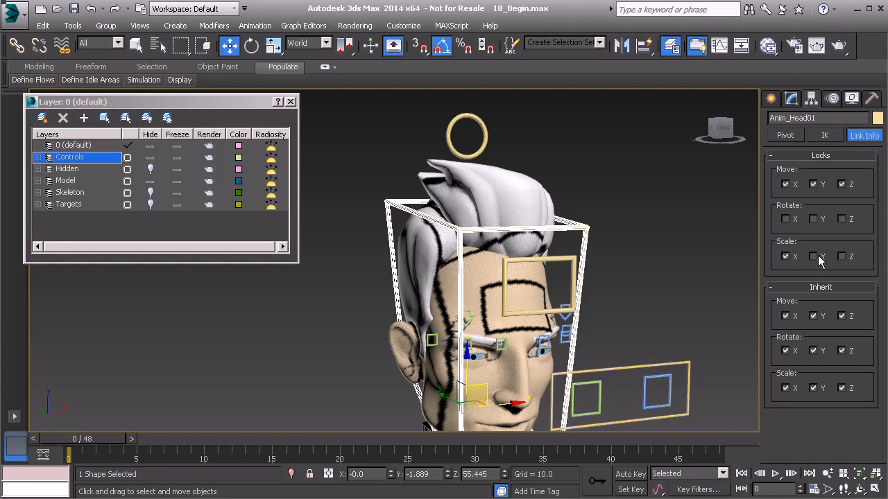
click(841, 257)
- Lock movement and scale on the X, Y and Z axes for the jaw controls Anim_UpperJaw01 and Anim_LowerJaw01
alt+middle_drag(539, 251, 544, 239)
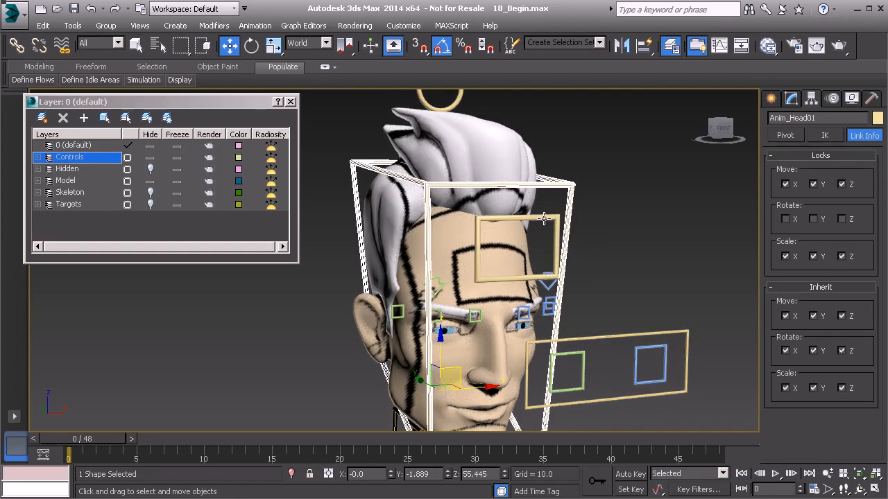
click(543, 219)
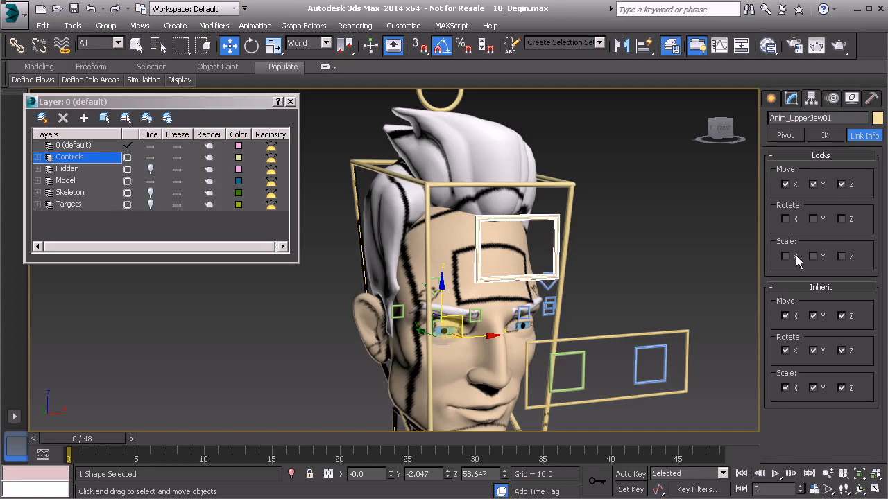
alt+middle_drag(663, 279, 547, 333)
click(536, 337)
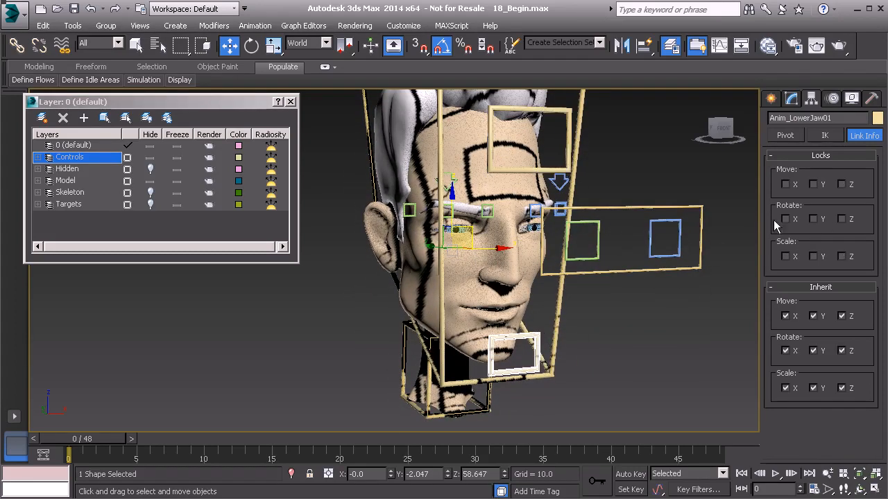
click(817, 183)
click(841, 258)
- Try scaling, moving and rotating the right brow control Anim_R_Brow01 to test its deformation, undoing each change
middle_drag(441, 170, 517, 246)
alt+middle_drag(517, 246, 490, 259)
scroll(539, 287, up, 2)
click(508, 267)
scroll(505, 266, up, 1)
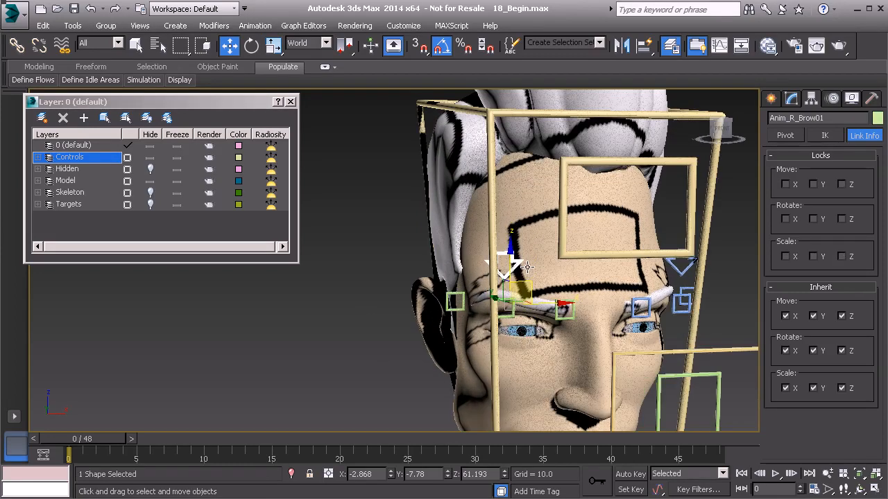
key(r)
drag(512, 257, 520, 310)
key(ctrl+z)
key(w)
key(ctrl+z)
key(e)
mouse_move(514, 278)
mouse_down()
mouse_move(516, 293)
mouse_move(518, 281)
mouse_up()
key(ctrl+z)
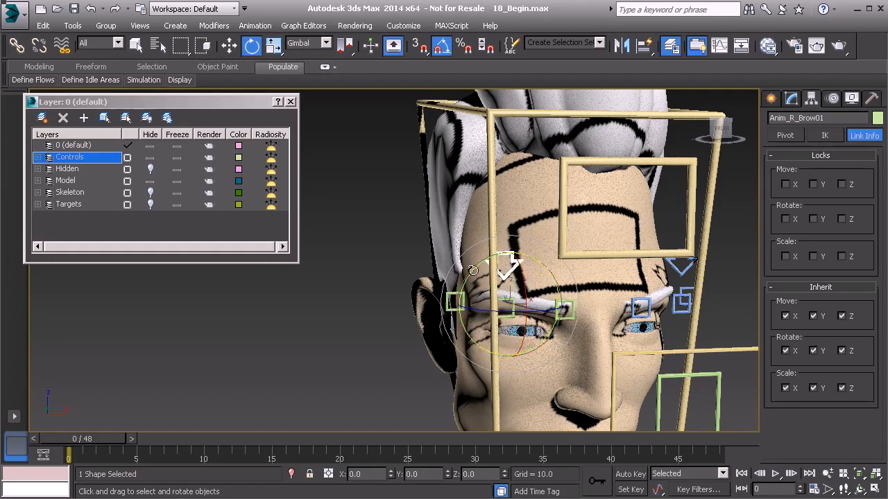
- Lock scale on the X, Y and Z axes for the rectangular eyes control Anim_Eyes01
middle_drag(546, 292, 511, 270)
click(646, 222)
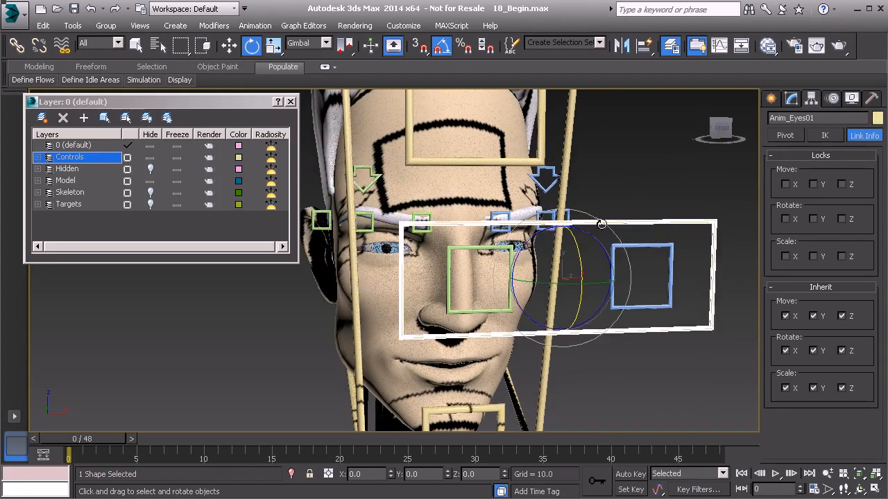
scroll(602, 223, down, 1)
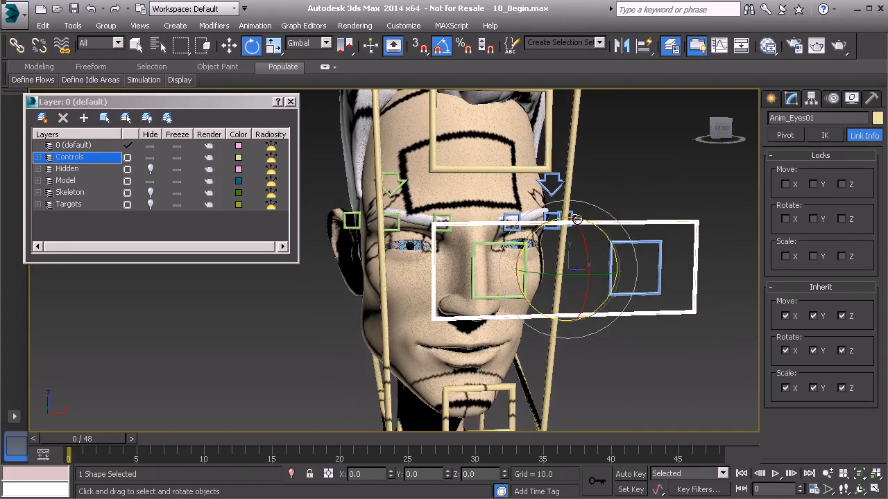
click(786, 256)
click(813, 256)
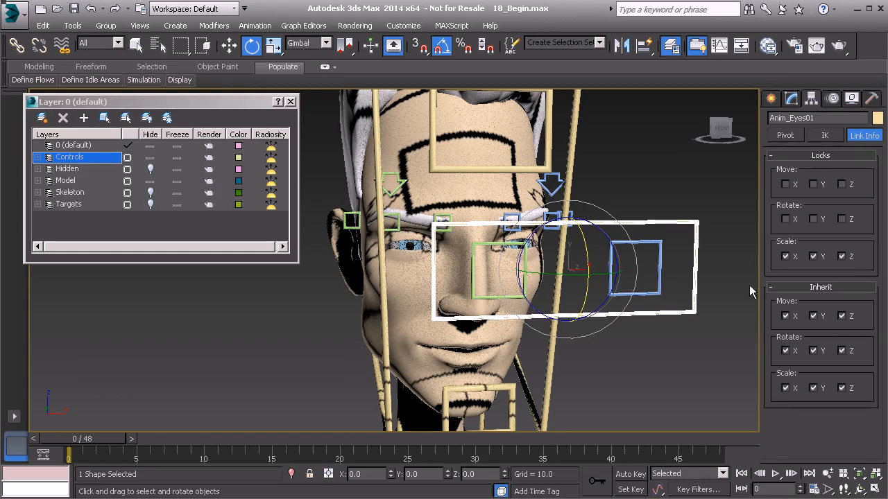
- Try rotating and moving the eyes control Anim_Eyes01 to test how the eyes follow it
scroll(591, 268, up, 2)
drag(540, 229, 500, 324)
right_click(500, 324)
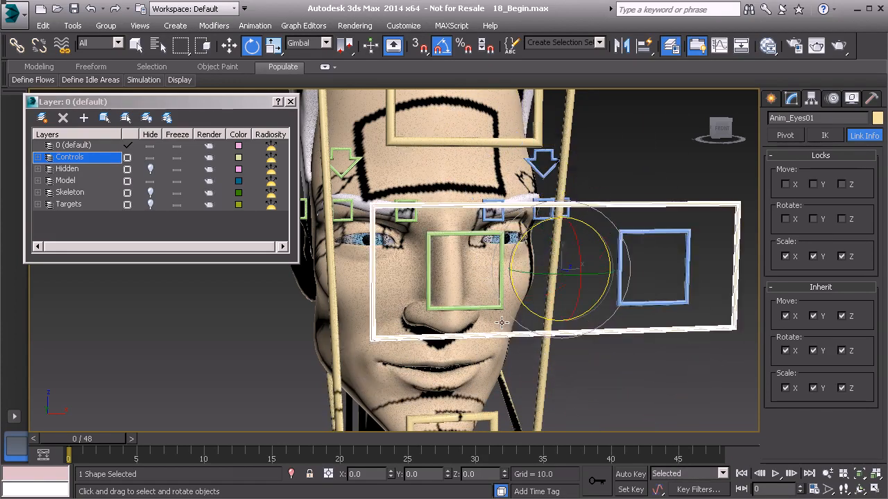
key(w)
drag(561, 269, 619, 341)
- Lock scale for the left eye control Anim_L_Eye01, and rotation and scale for the right eye control Anim_R_Eye01
click(687, 289)
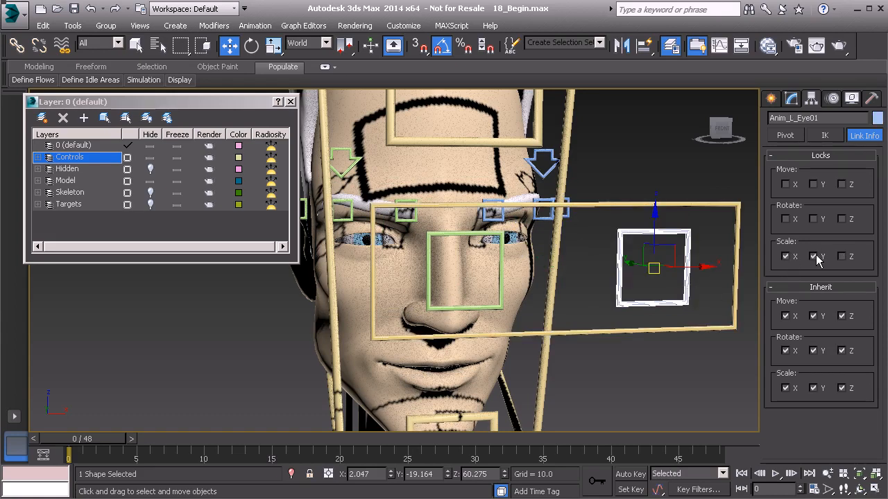
click(843, 257)
click(500, 276)
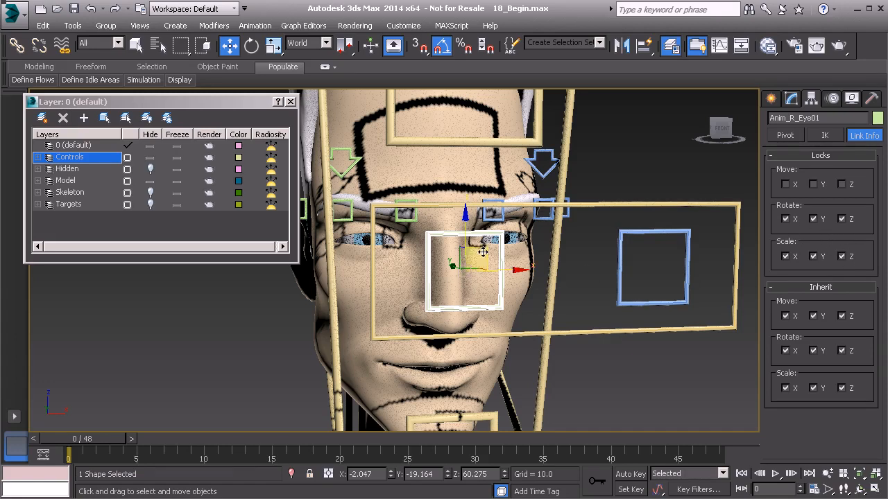
- Try transforming the neck control Anim_Neck01 to test its effect on the head, and undo the change
scroll(498, 257, down, 3)
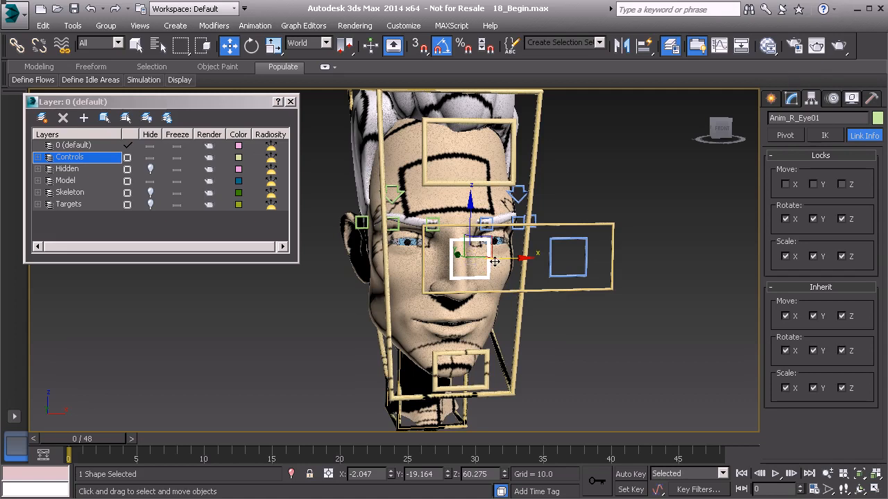
alt+middle_drag(512, 291, 482, 278)
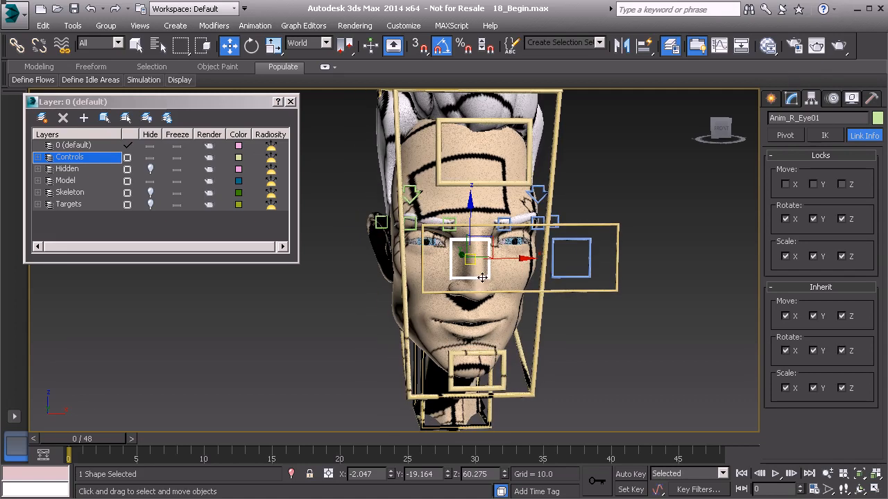
click(490, 411)
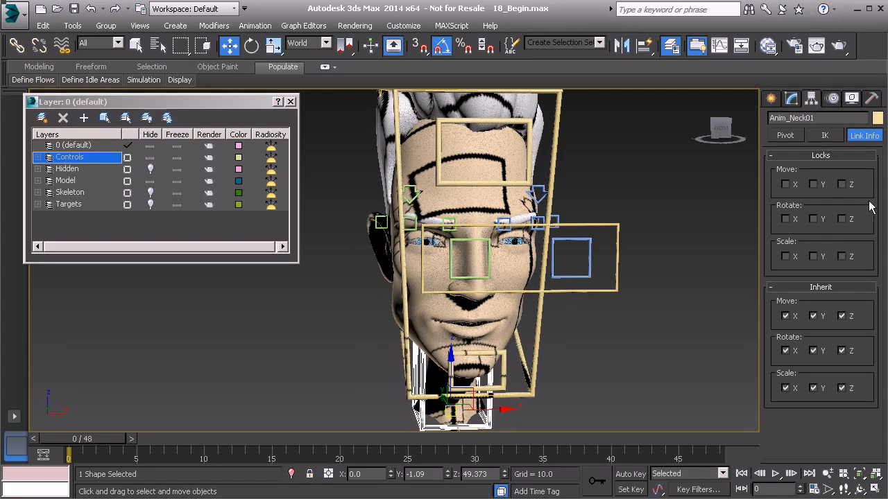
alt+middle_drag(700, 286, 464, 348)
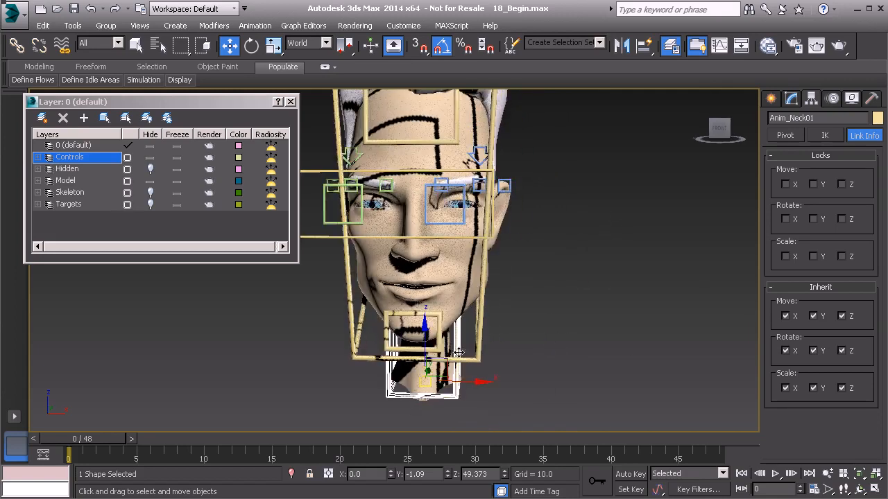
drag(431, 377, 419, 439)
key(e)
key(r)
key(ctrl+z)
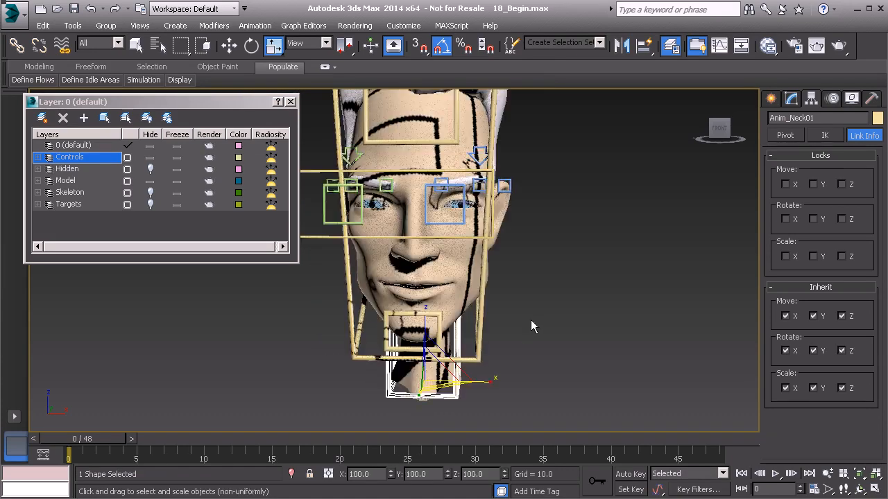
- Deselect the neck control and close the layer manager to view the whole head rig unobstructed
click(532, 291)
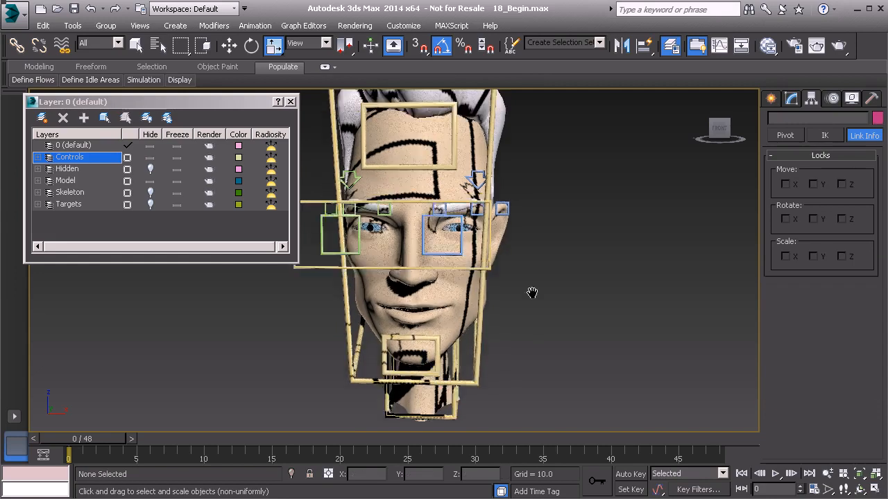
alt+middle_drag(535, 338, 515, 339)
middle_drag(445, 326, 558, 312)
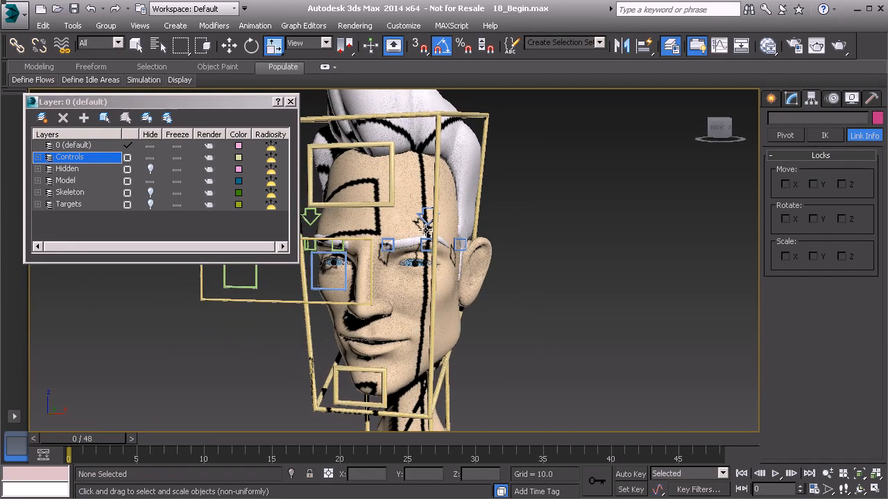
click(291, 102)
scroll(342, 214, down, 3)
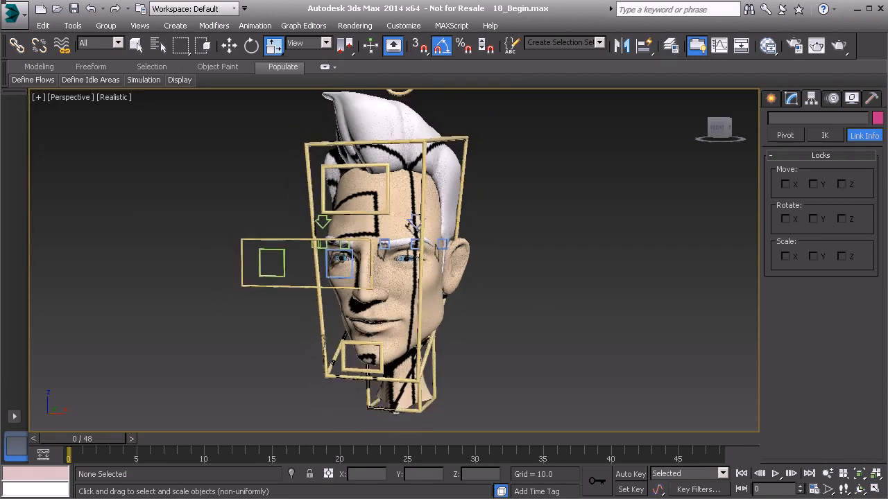
middle_drag(414, 251, 436, 269)
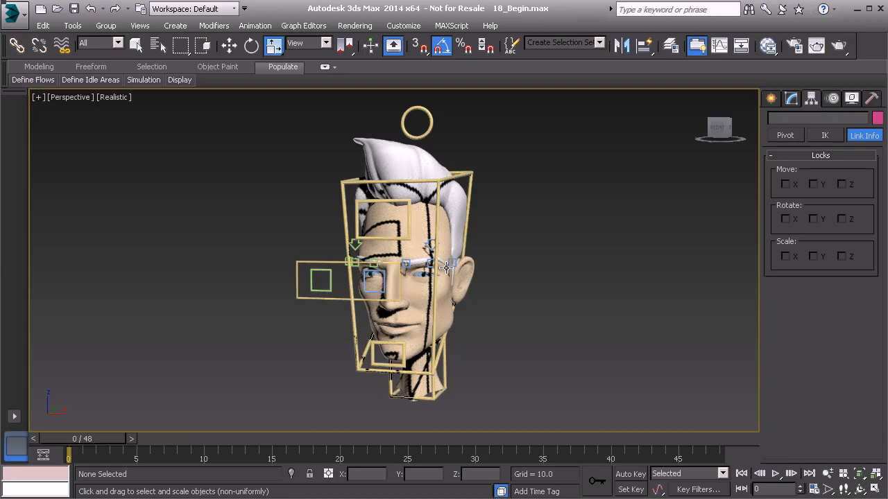